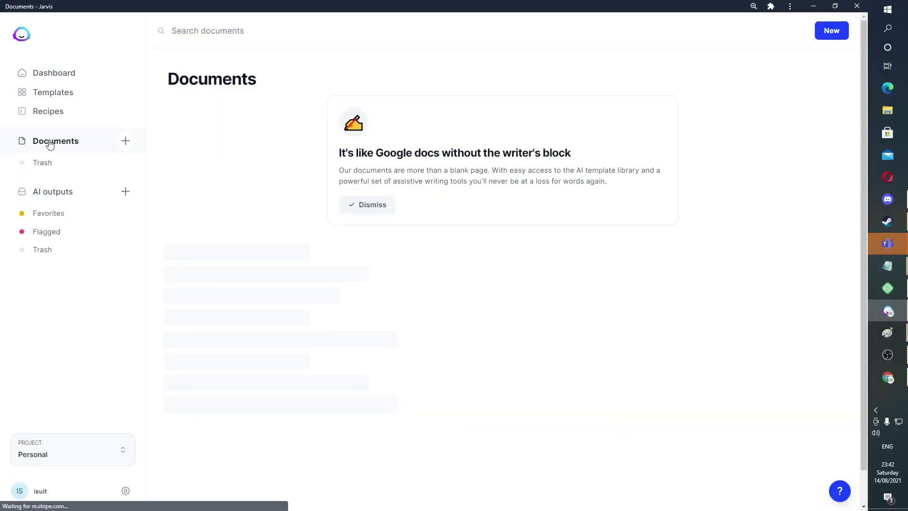
Step: Start a new blog post described as 'How to clean my shoes without destroying th'
left_click(826, 40)
left_click(537, 143)
left_click(455, 239)
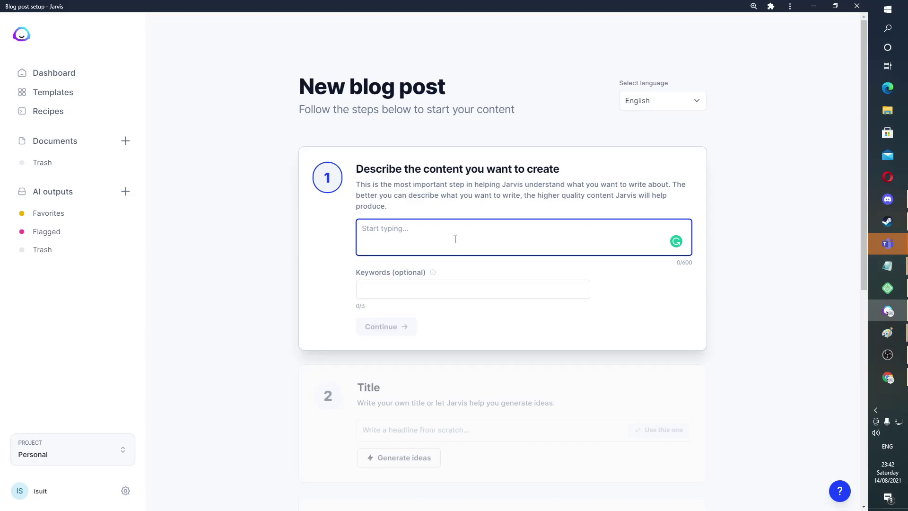
type("How to clean my shoes without destroying them")
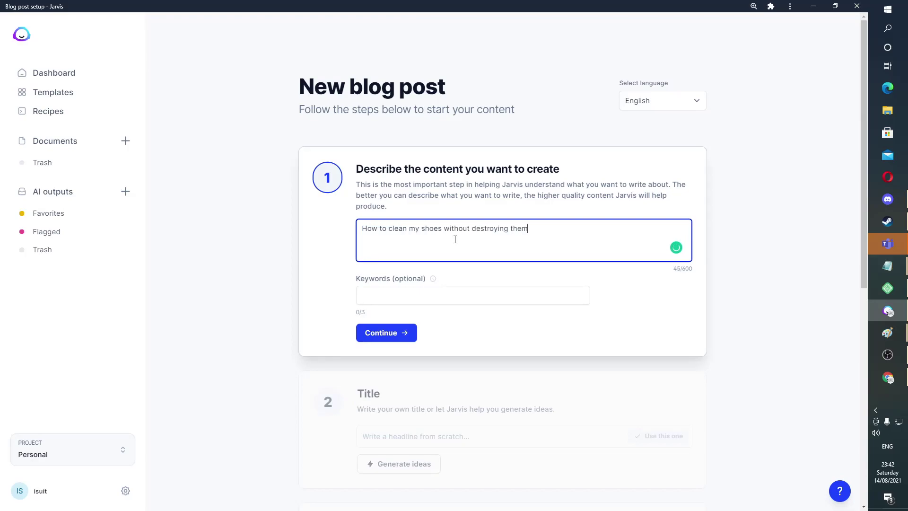
key("alt+Tab")
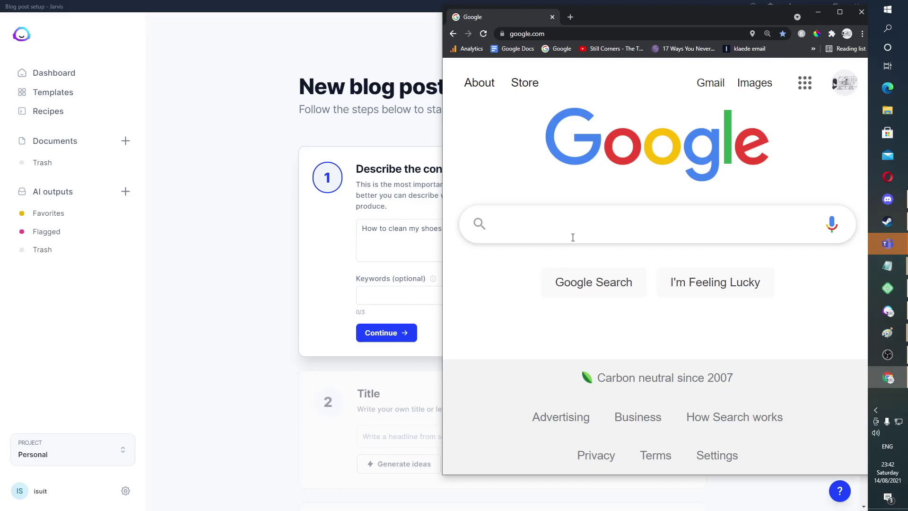
Step: Search Google for the shoe-cleaning description copied from Jarvis
key("alt+Tab")
key("ctrl+a")
key("ctrl+c")
key("alt+Tab")
key("ctrl+v")
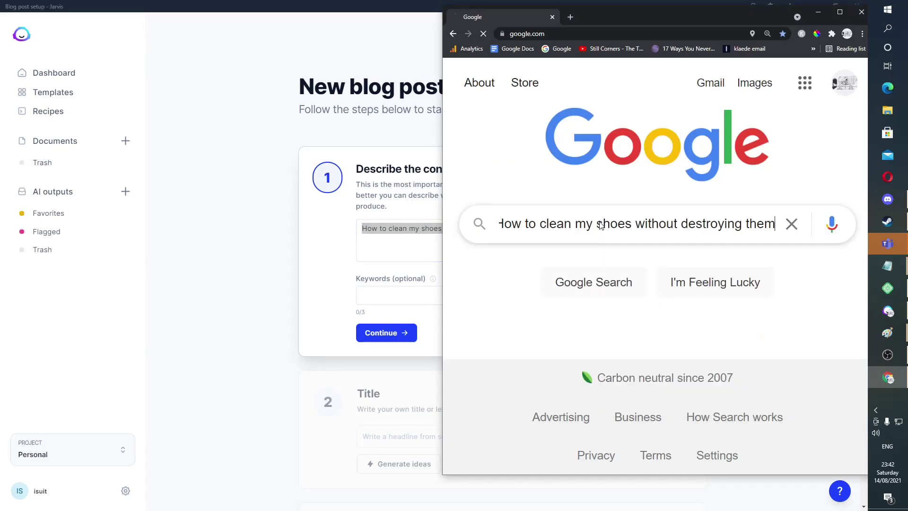
key("Return")
scroll(601, 242, "right", 3)
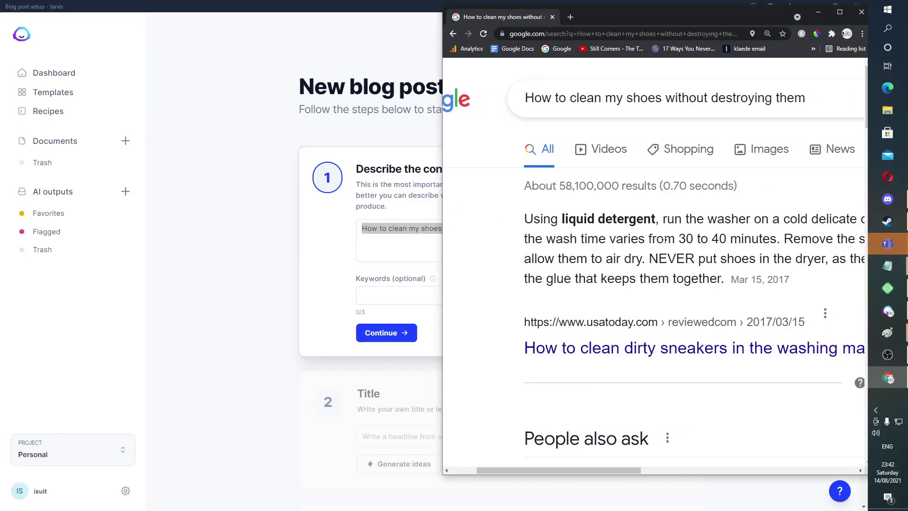
scroll(607, 247, "down", 4)
scroll(607, 247, "down", 1)
Step: Add 'How do you properly clean shoes?' from People also ask as the first keyword
left_click_drag(731, 276, 494, 290)
key("alt+Tab")
key("alt+Tab")
key("ctrl+c")
key("alt+Tab")
left_click(392, 295)
key("ctrl+v")
key("Return")
Step: Add 'What is safe to use to clean my shoes?' as the second keyword
key("alt+Tab")
left_click(642, 324)
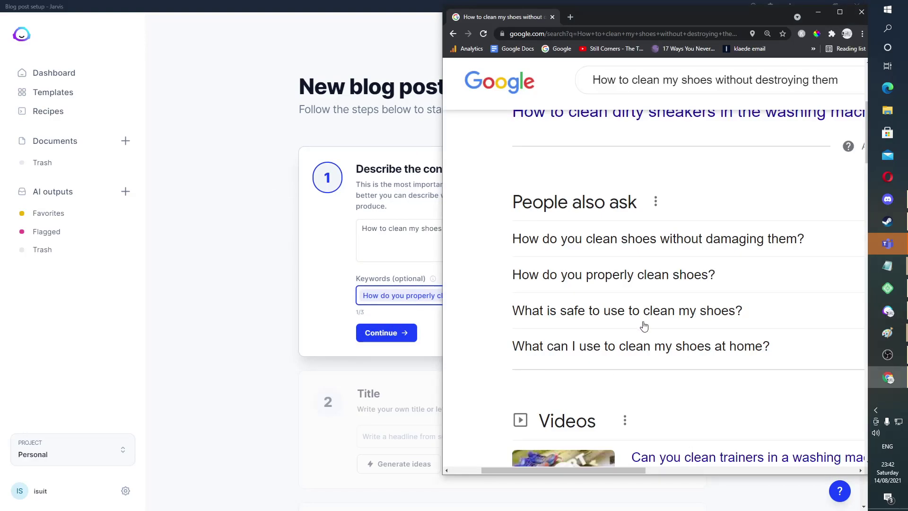
triple_click(509, 311)
key("ctrl+c")
key("alt+Tab")
key("ctrl+v")
key("Return")
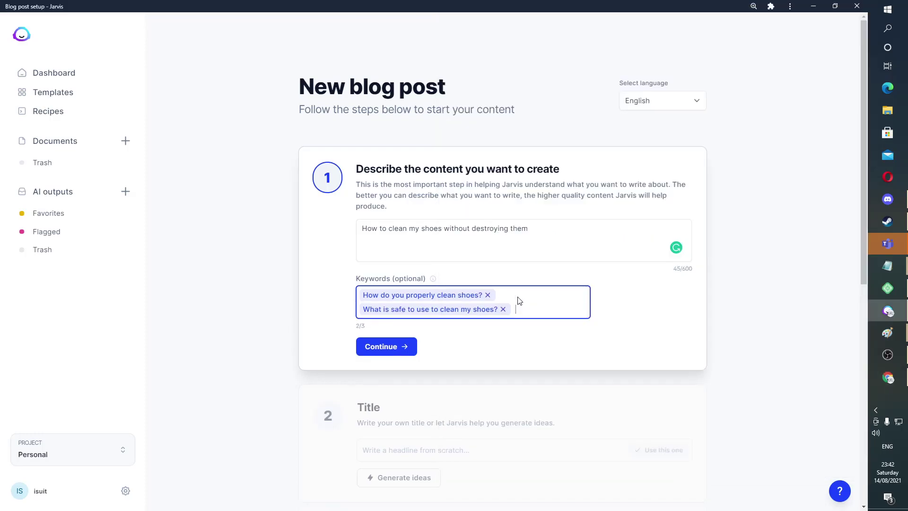
key("alt+Tab")
Step: Add 'Does baking soda remove smell from shoes?' as the third keyword
triple_click(750, 347)
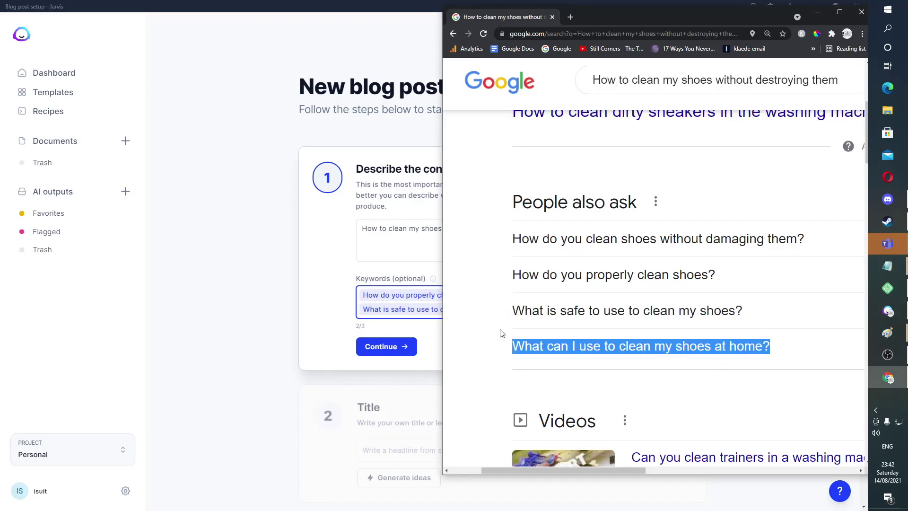
left_click(594, 286)
scroll(622, 353, "down", 6)
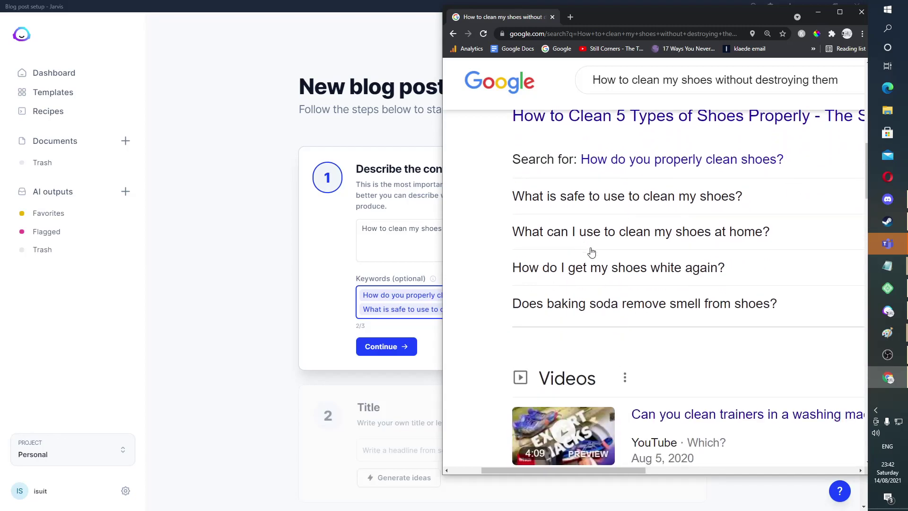
triple_click(507, 273)
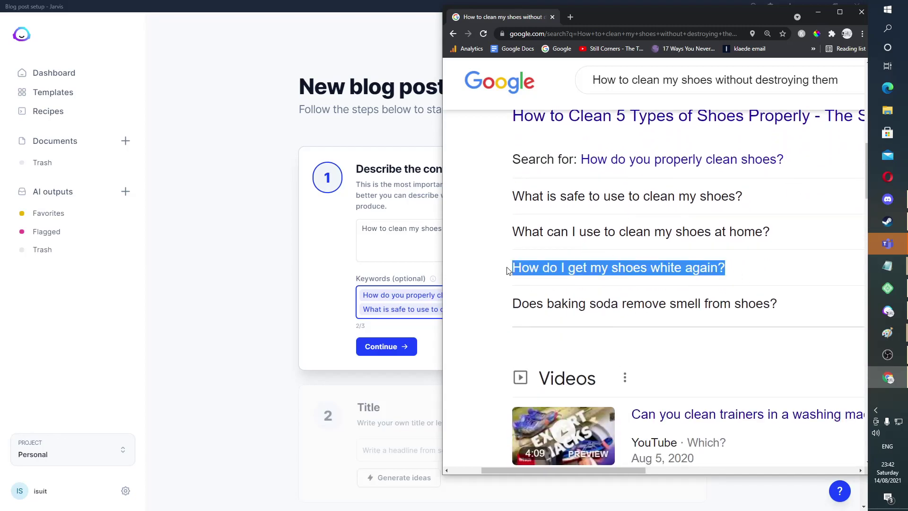
left_click_drag(556, 324, 507, 307)
key("alt+Tab")
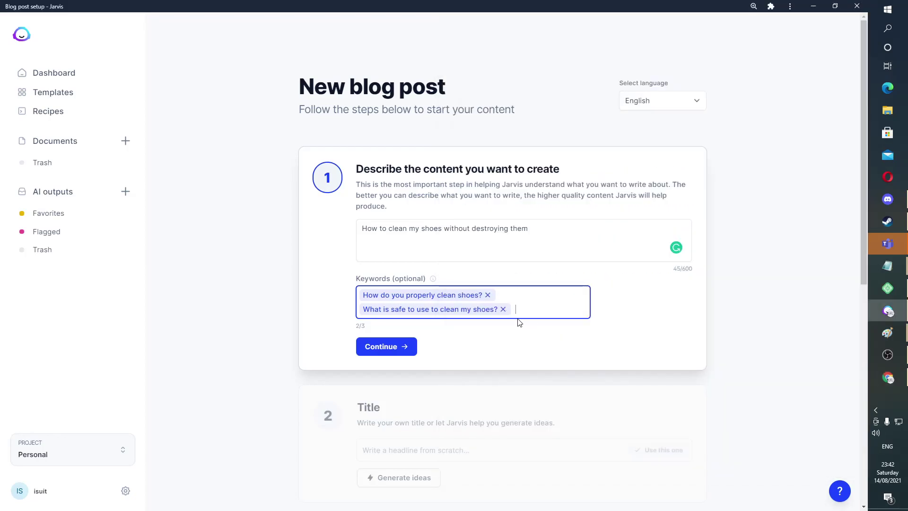
key("ctrl+v")
key("Return")
Step: Extend the description with 'what material do I need to use to clean my shoes'
left_click(550, 223)
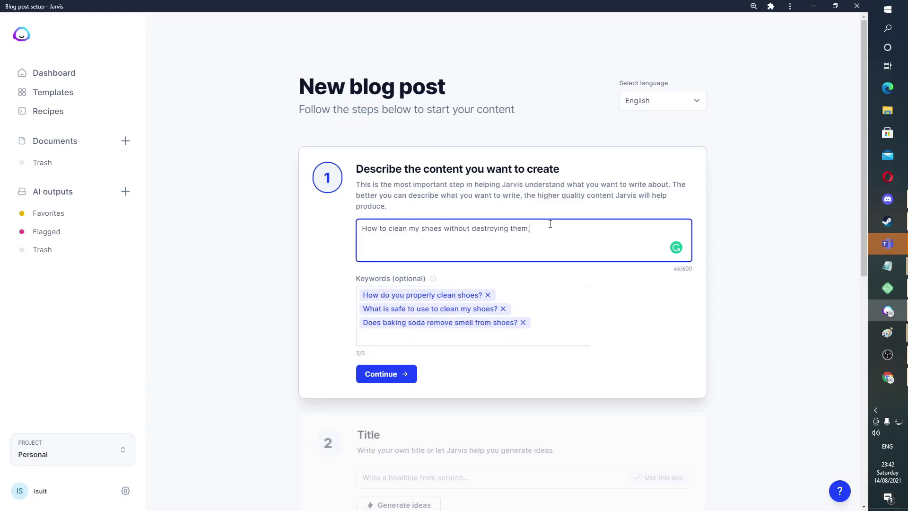
key("BackSpace")
type("what materia")
type("l do I need to use")
type(" to clean my shoes")
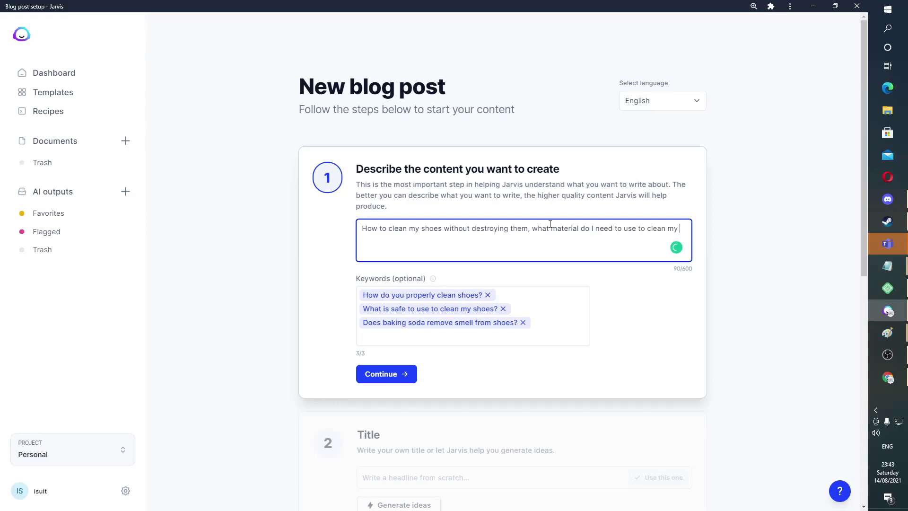
scroll(531, 216, "down", 2)
Step: Confirm the description and generate headline ideas for the title
left_click(412, 277)
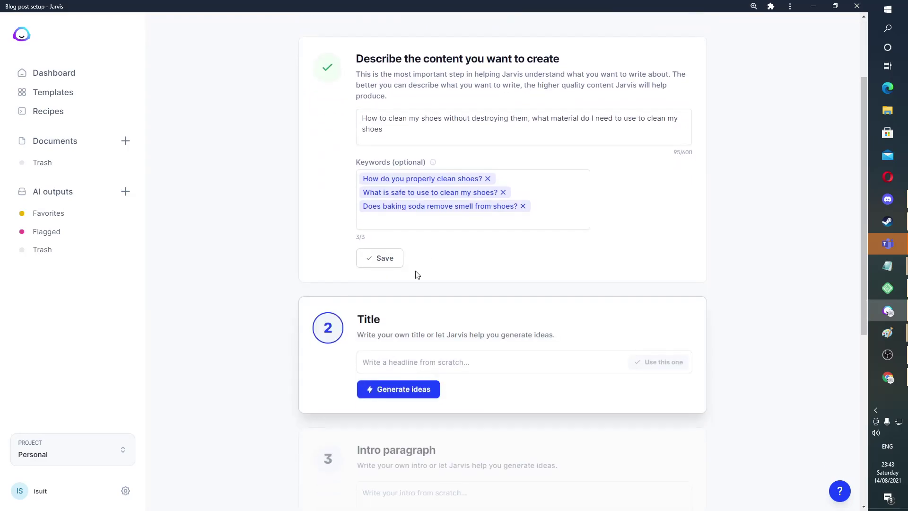
scroll(416, 274, "down", 2)
left_click(379, 296)
scroll(541, 314, "down", 2)
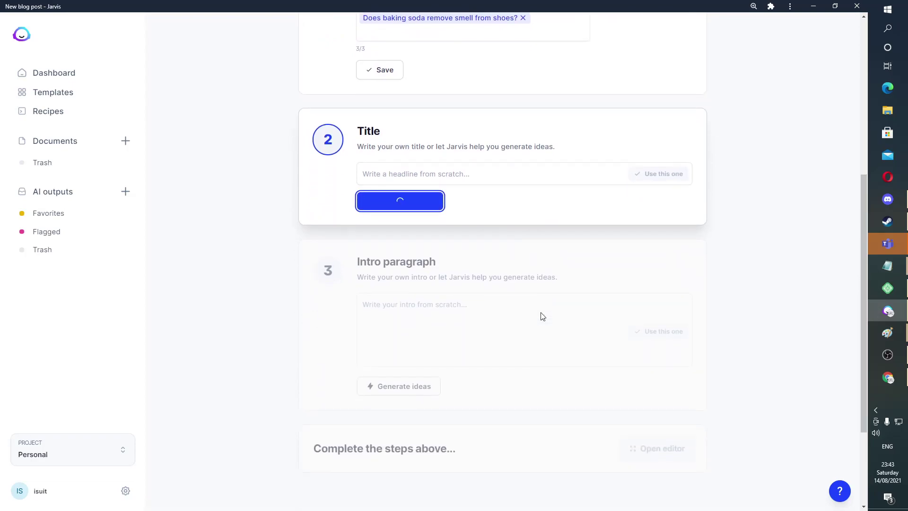
scroll(542, 316, "up", 1)
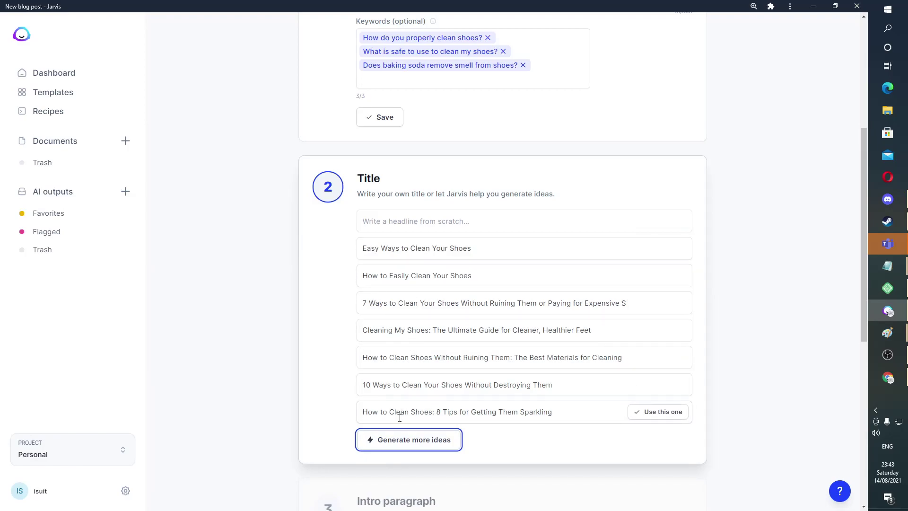
Step: Use the '8 Tips for Getting Them Sparkling' headline and the 'Shoes can be a hassle' intro, then open the editor
left_click(671, 415)
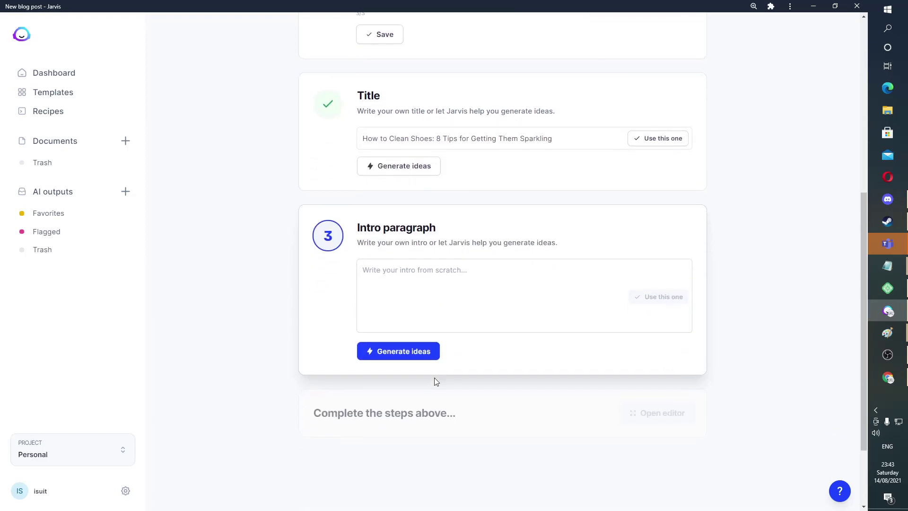
left_click(401, 278)
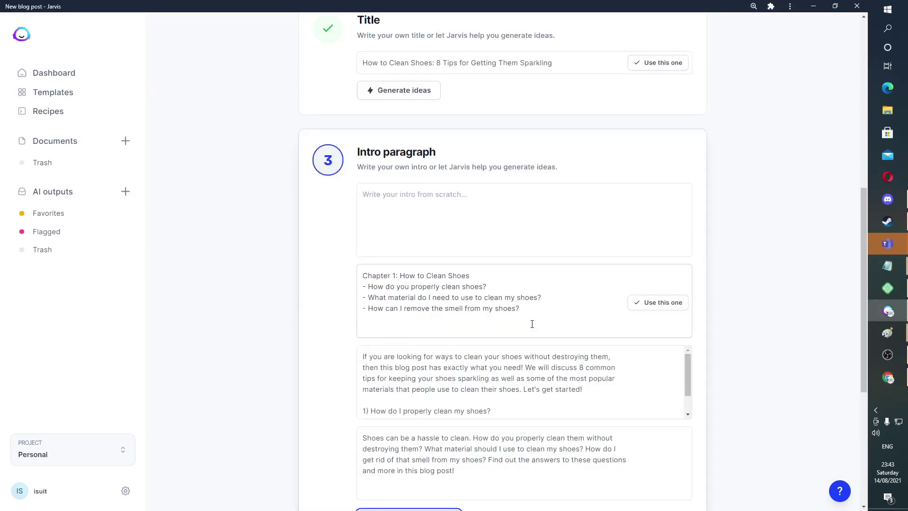
scroll(532, 322, "down", 1)
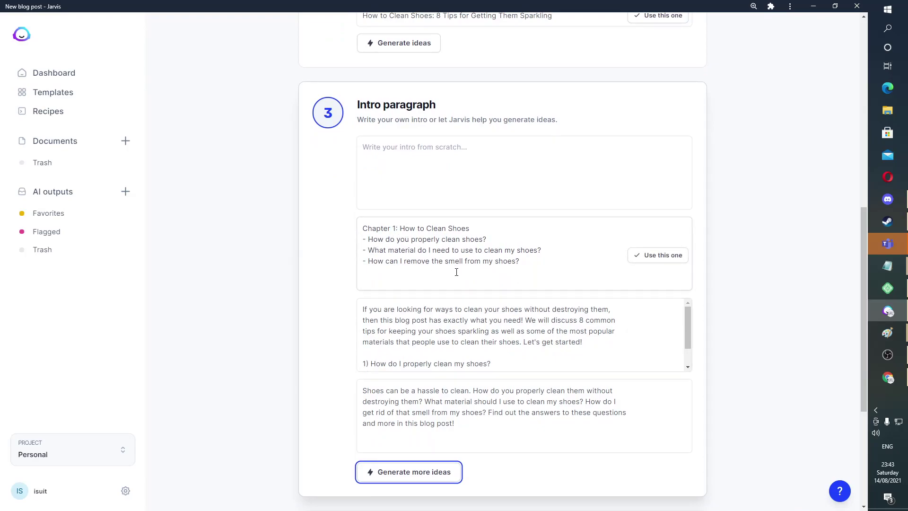
scroll(443, 285, "down", 5)
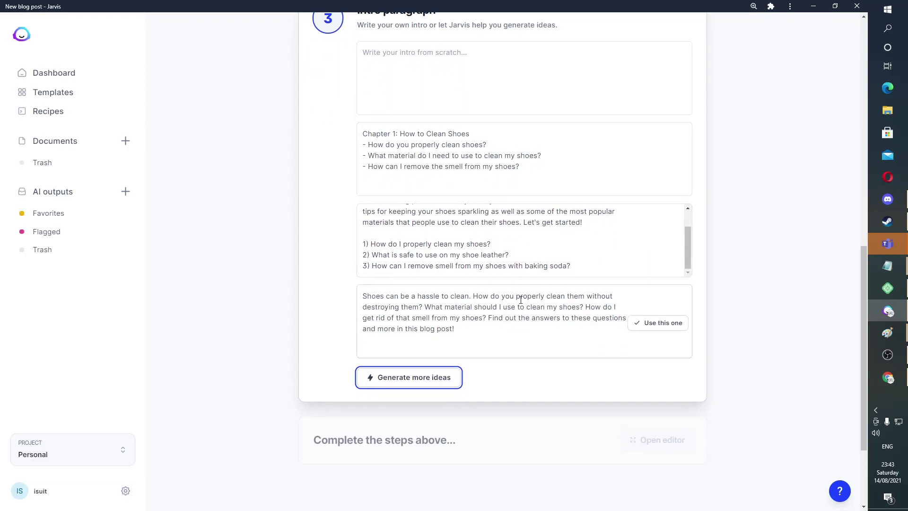
left_click(650, 322)
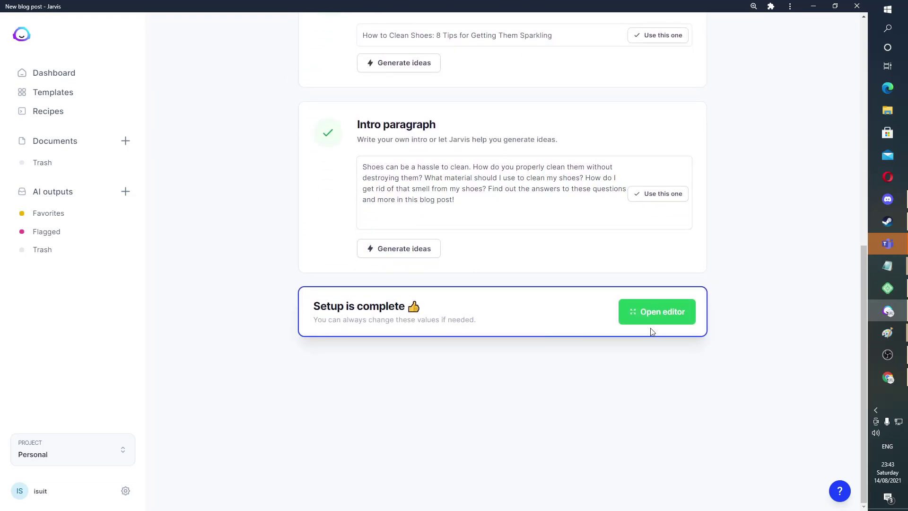
left_click(655, 318)
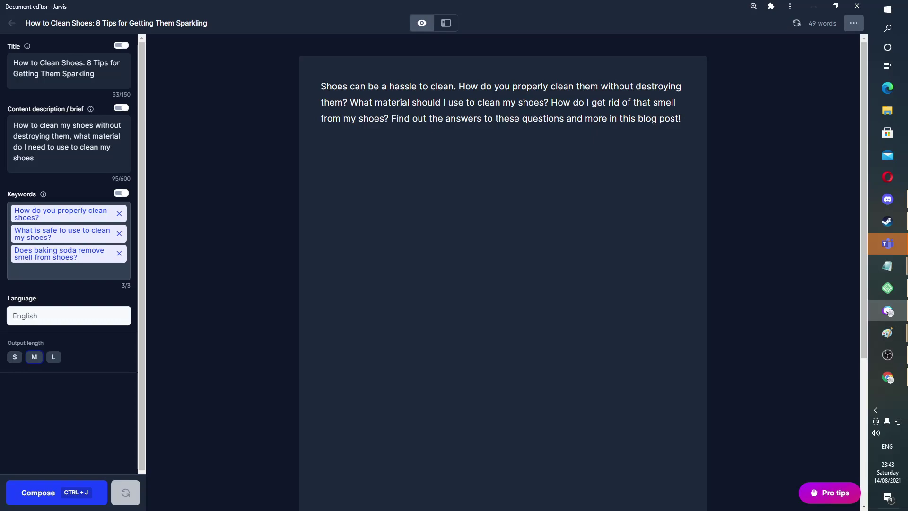
Step: Compose with Jarvis, adding the question 'How do you properly clean your shoes' and an amazon affiliate link note
key("ctrl+j")
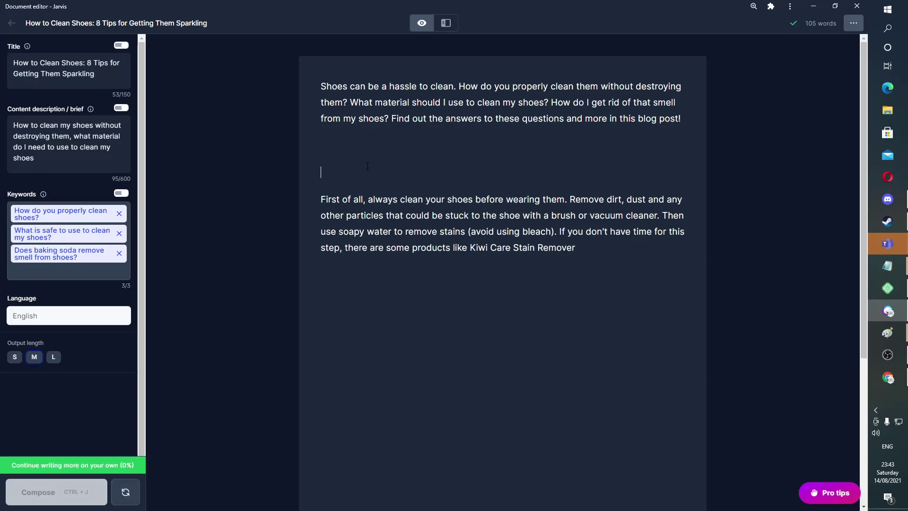
key("BackSpace")
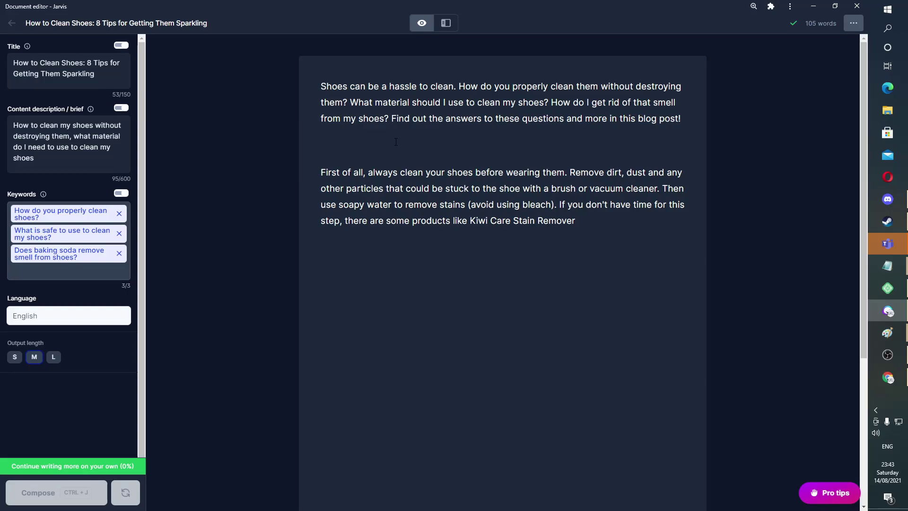
type("How do you prop")
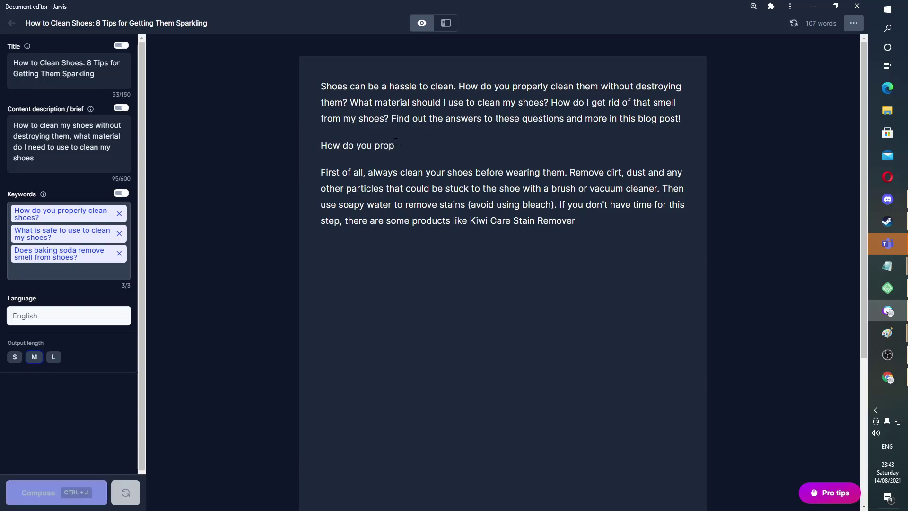
type("erly clean your shoes?")
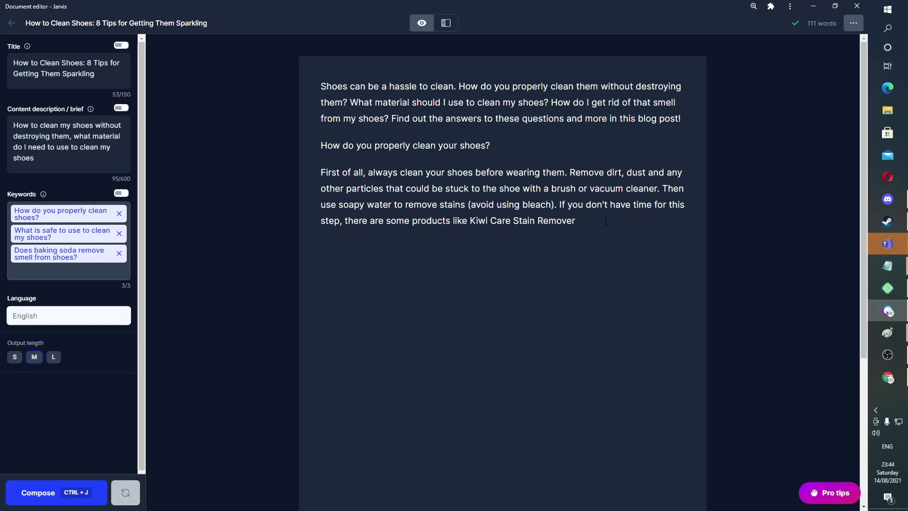
type("am,a")
type("zon affiliate lin")
type("k)")
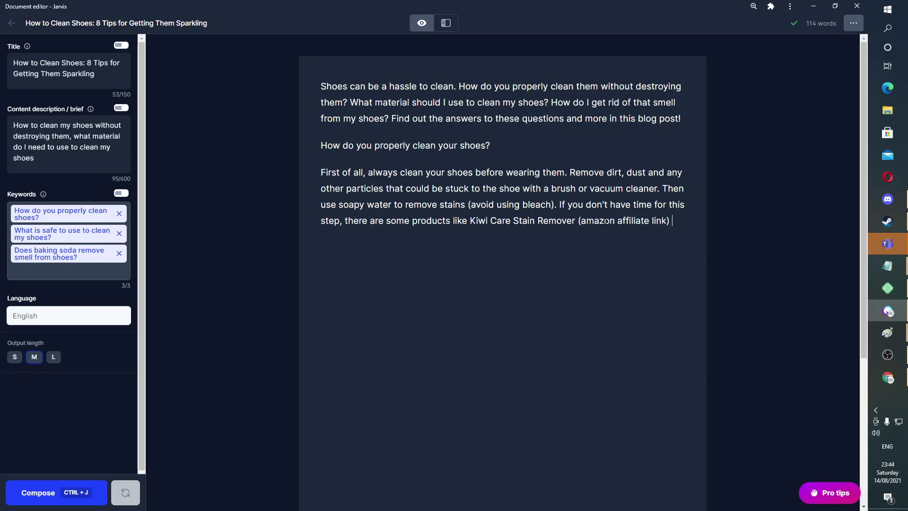
Step: Start a paragraph 'The second step is' and let Jarvis continue it
key("Return")
type("The second step is")
key("ctrl+j")
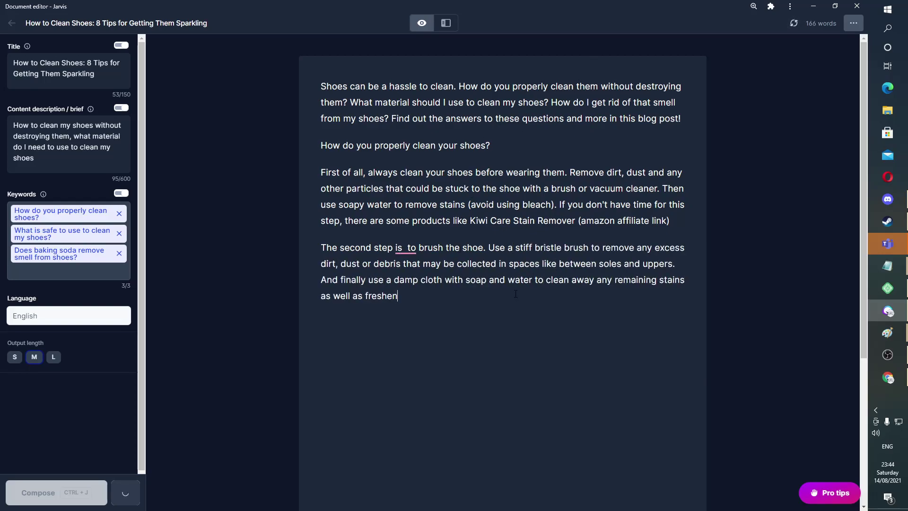
left_click(406, 247)
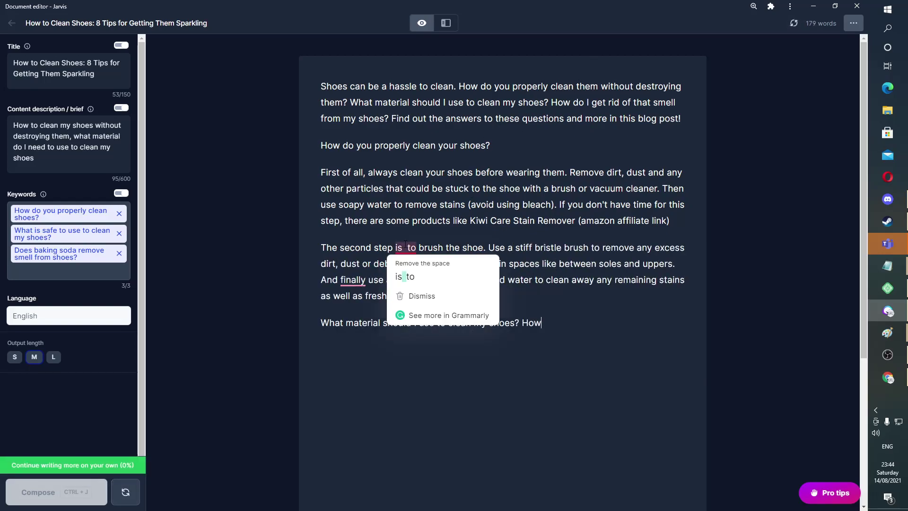
Step: Fix the doubled space, drop a stray 'How', and compose from 'If you don't want scratches you should use'
left_click(407, 278)
left_click_drag(548, 326, 521, 326)
key("BackSpace")
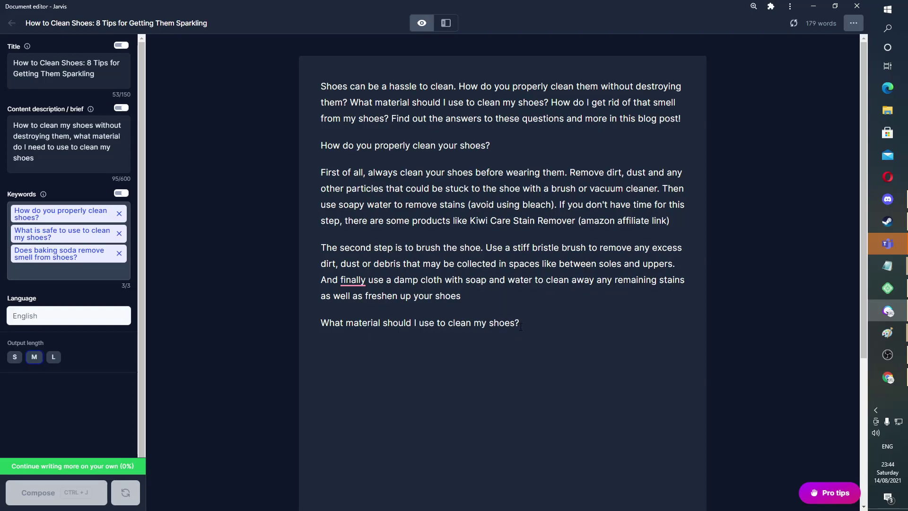
type("If you don't want s")
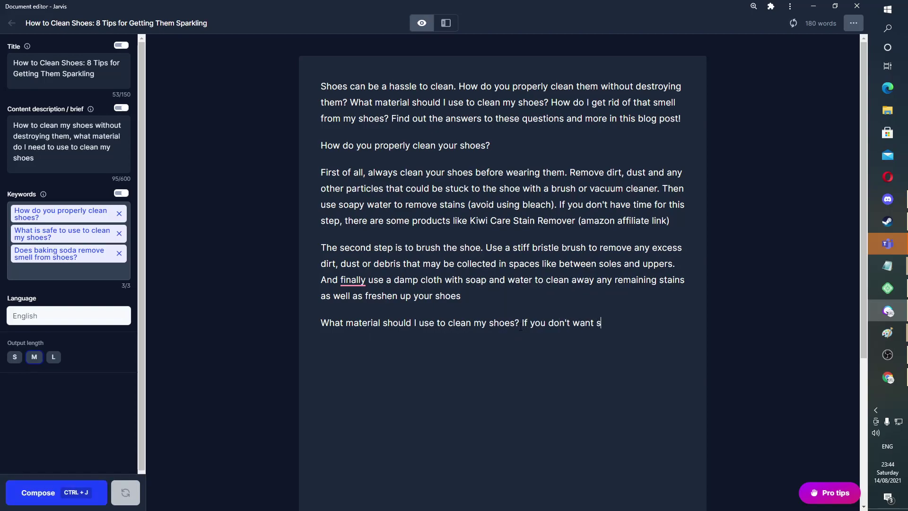
type("cratches you should use")
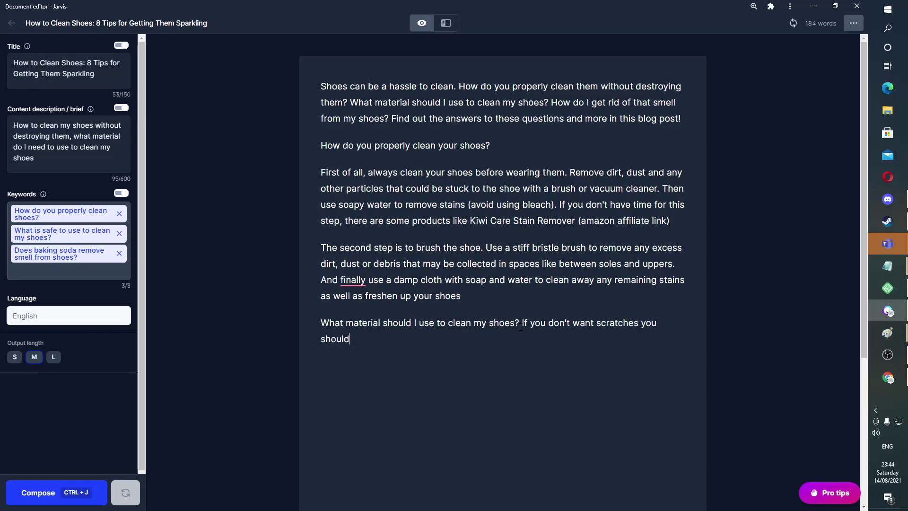
key("ctrl+j")
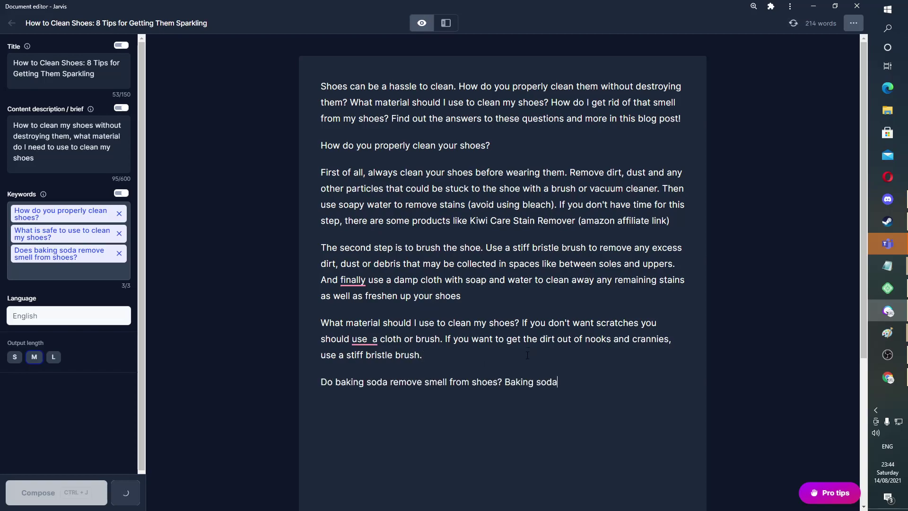
Step: Put 'Does baking soda remove smell from shoes?' on its own line as an H2 heading
scroll(557, 301, "down", 1)
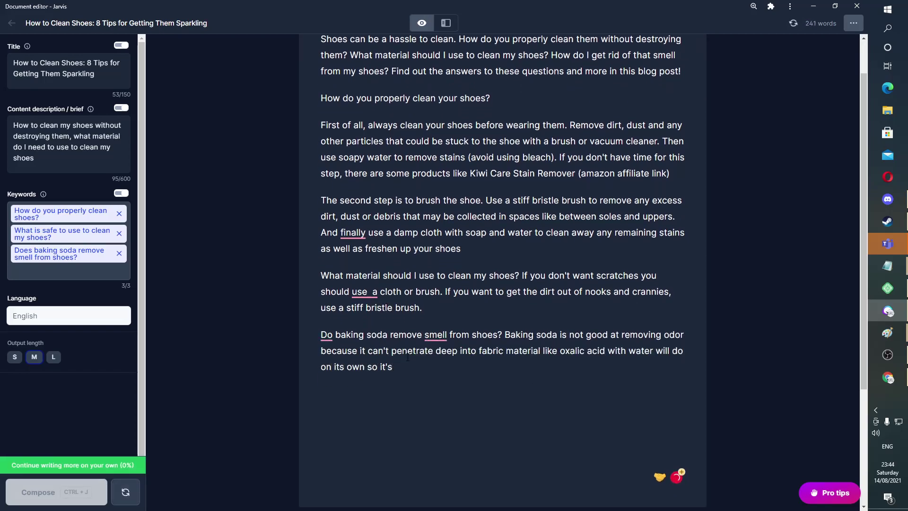
scroll(408, 357, "down", 1)
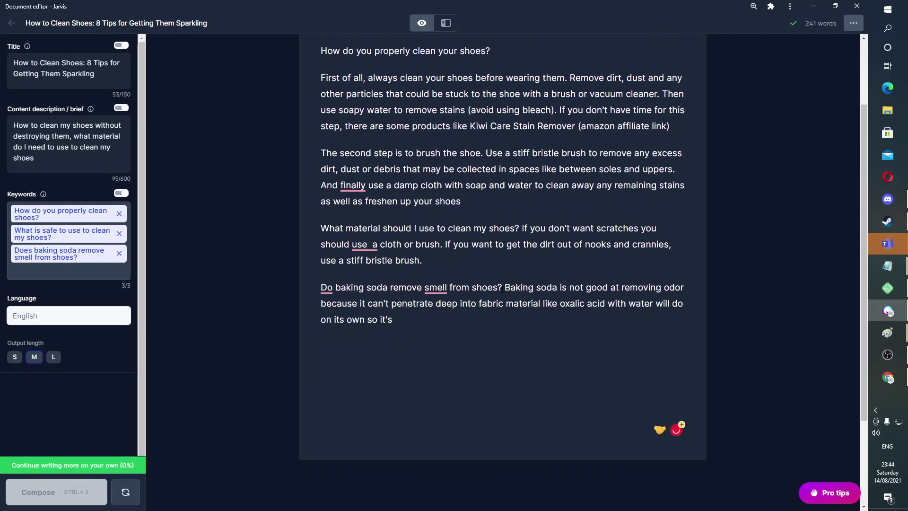
left_click(505, 287)
key("Return")
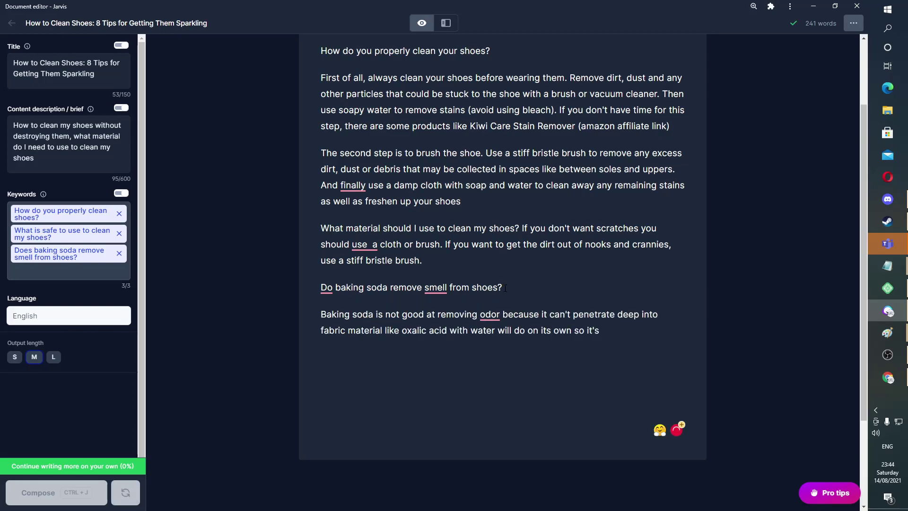
left_click(333, 287)
type("es")
left_click_drag(514, 287, 320, 287)
left_click(387, 254)
Step: Make 'How do you properly clean your shoes?' an H2 heading
scroll(390, 256, "up", 1)
left_click_drag(490, 97, 321, 98)
left_click(373, 71)
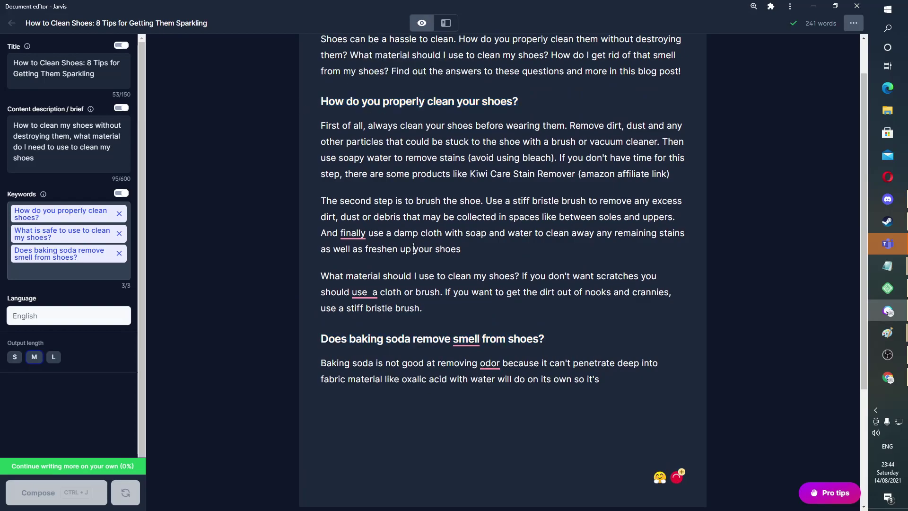
scroll(372, 75, "down", 2)
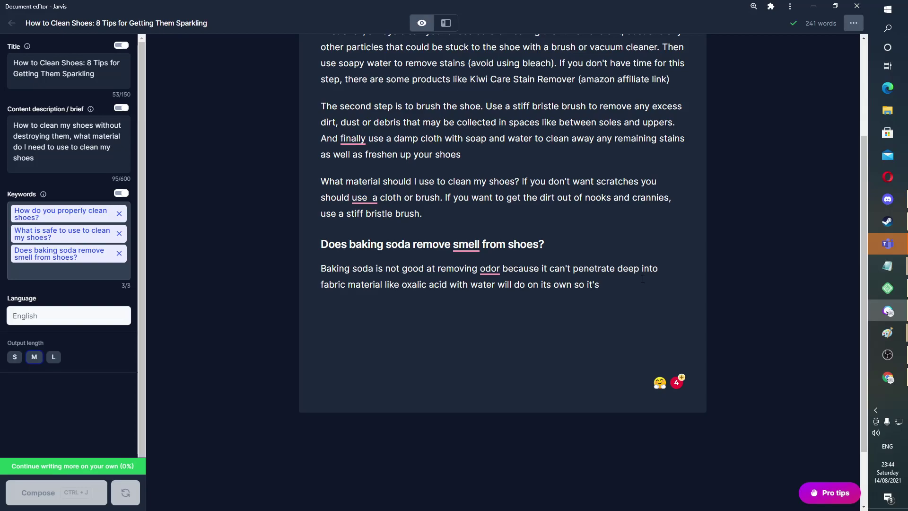
Step: End the baking soda answer with 'not really the best choice', compose more, and accept spelling fixes
type("not real")
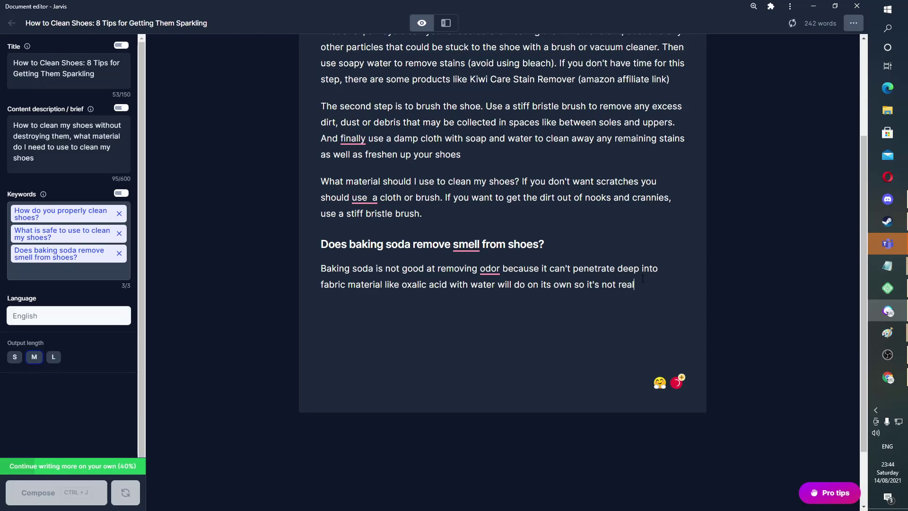
type("ly the best choice")
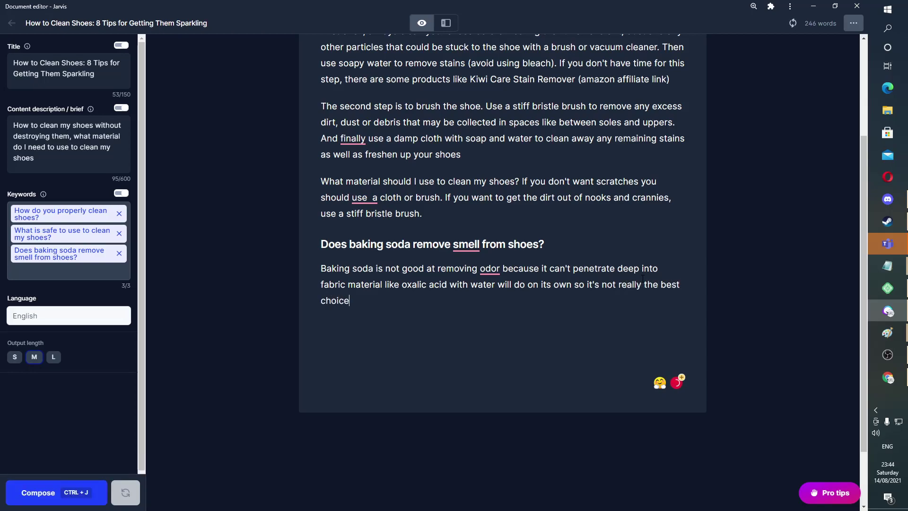
key("ctrl+j")
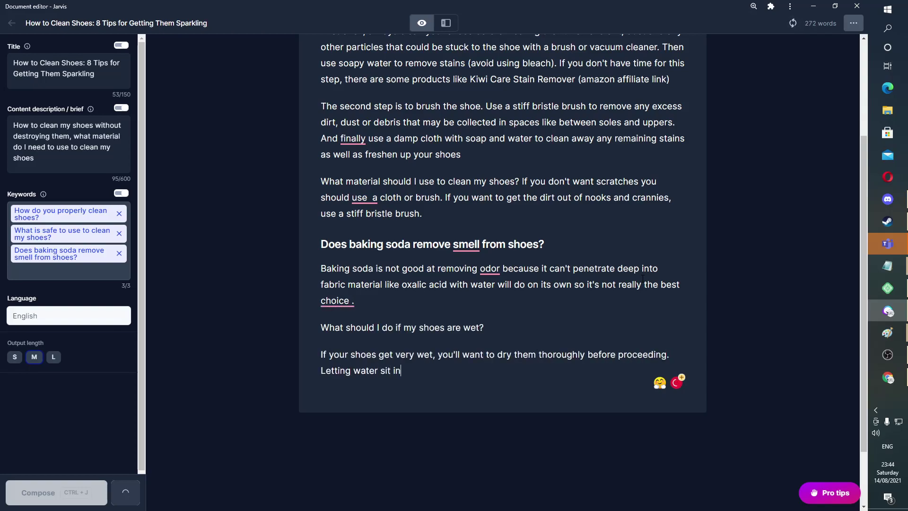
scroll(361, 226, "down", 1)
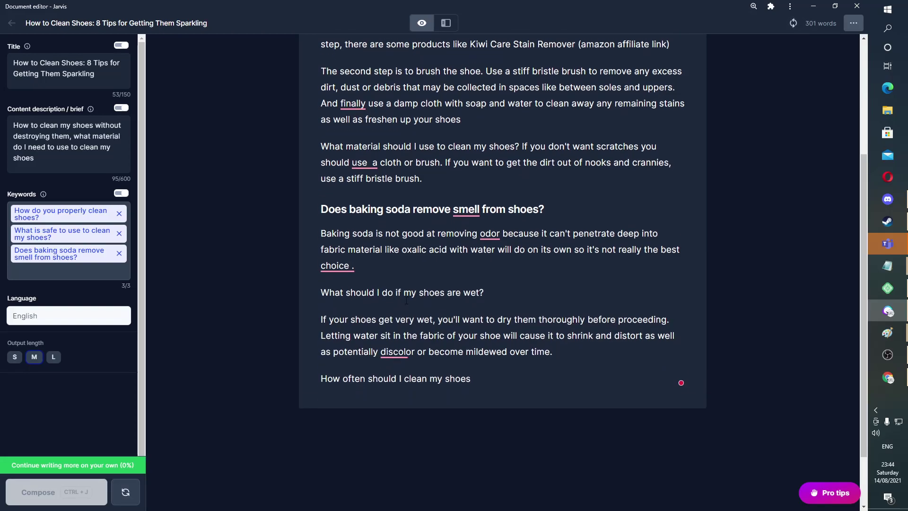
mouse_move(352, 253)
left_click(333, 268)
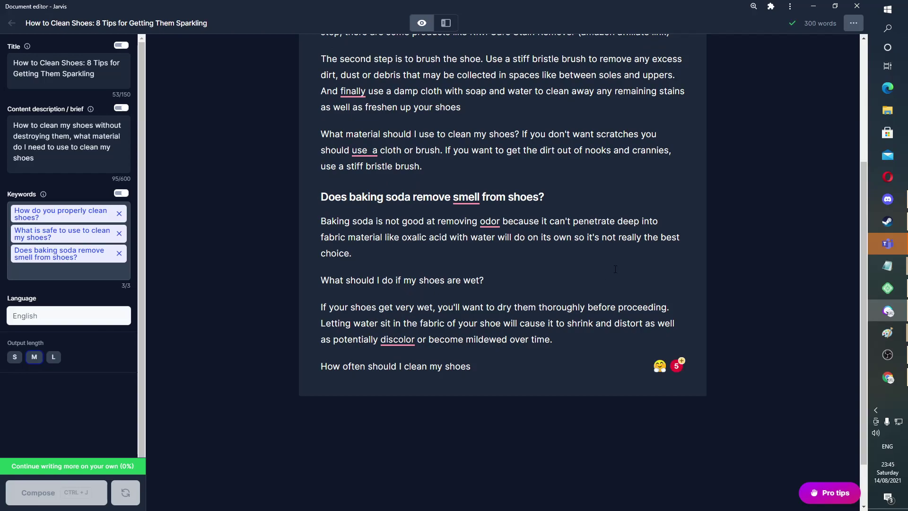
mouse_move(397, 339)
left_click(386, 368)
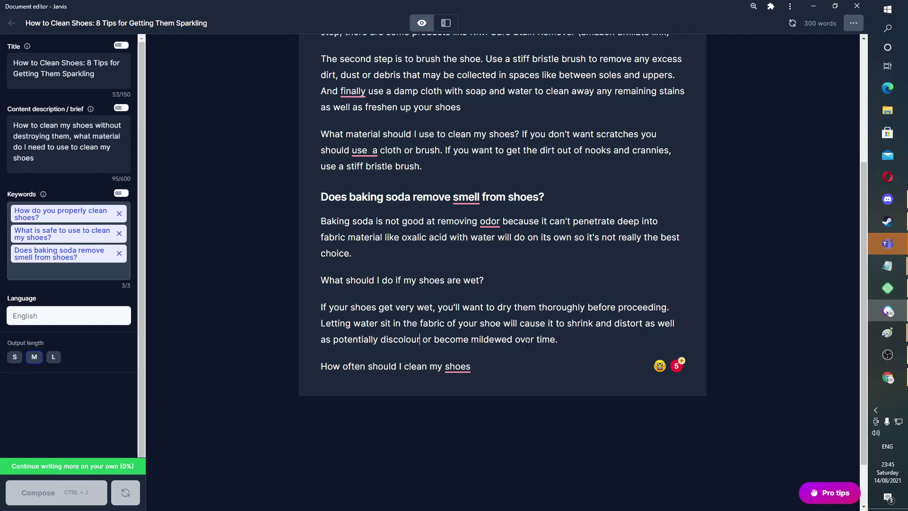
Step: Make the wet-shoes and how-often questions H2 headings, adding the missing question mark
left_click_drag(485, 280, 321, 280)
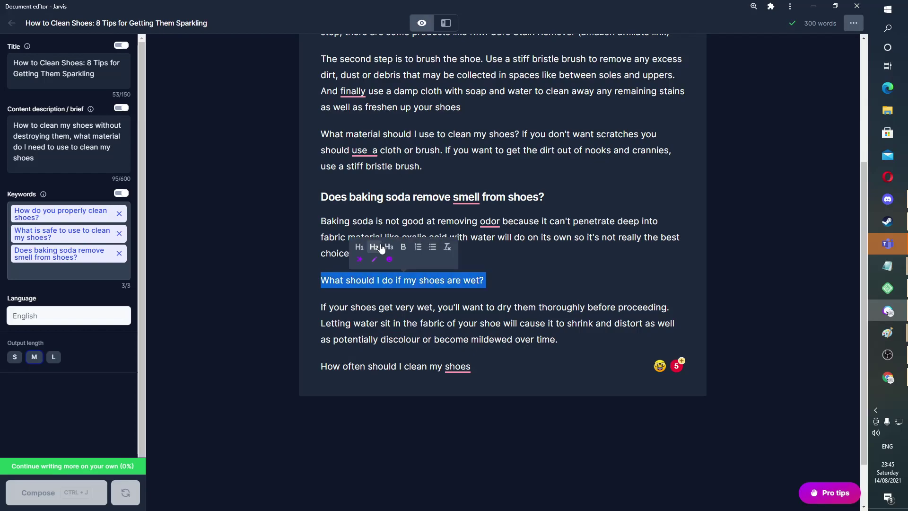
left_click(384, 245)
left_click(506, 307)
scroll(476, 350, "down", 1)
left_click_drag(482, 321, 320, 319)
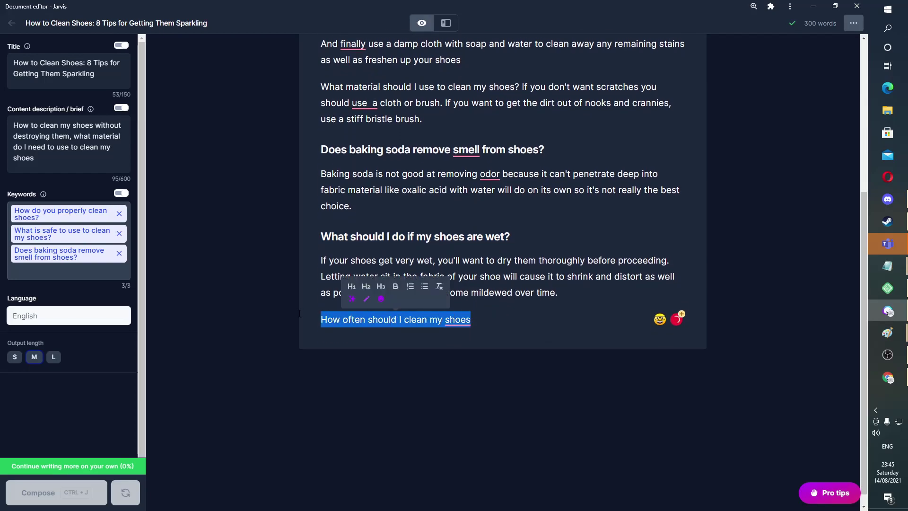
left_click(369, 287)
left_click(505, 333)
mouse_move(480, 324)
left_click(473, 353)
Step: Start the answer 'You should clean your shoes at le' and let Jarvis finish it
key("Return")
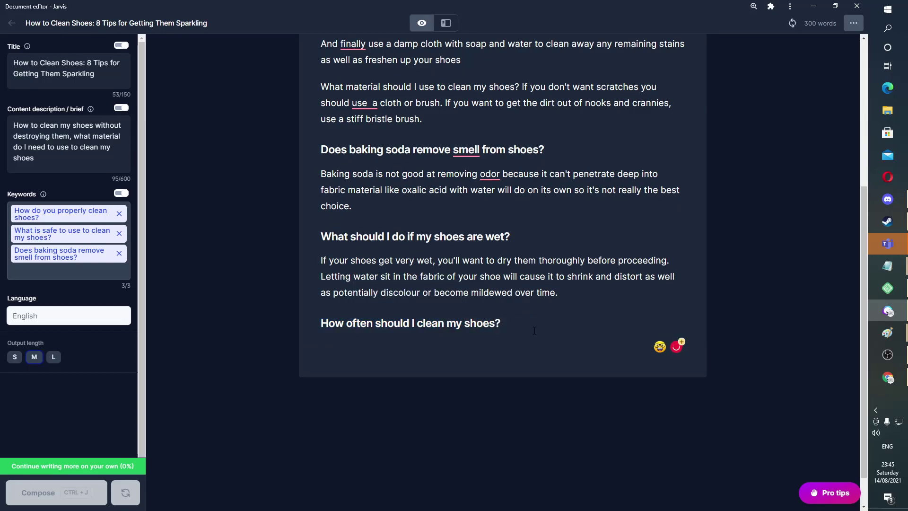
type("You should clean your shoes at let")
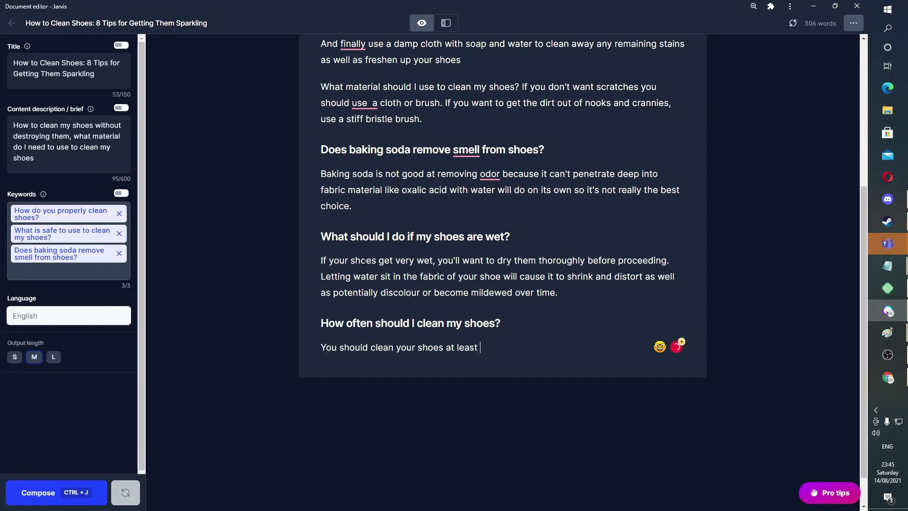
key("ctrl+j")
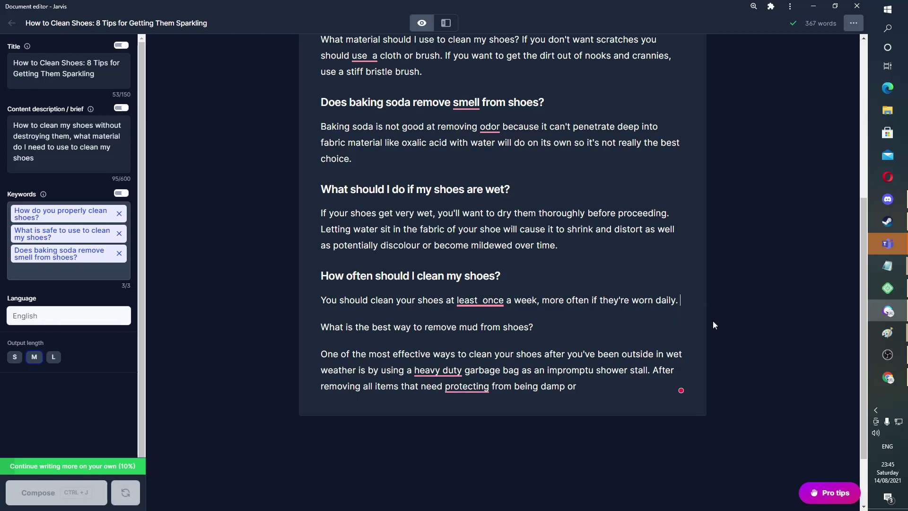
Step: Add a prompt line '> write some more information here'
key("Return")
type("Write")
key("BackSpace")
key("BackSpace")
key("BackSpace")
key("BackSpace")
key("BackSpace")
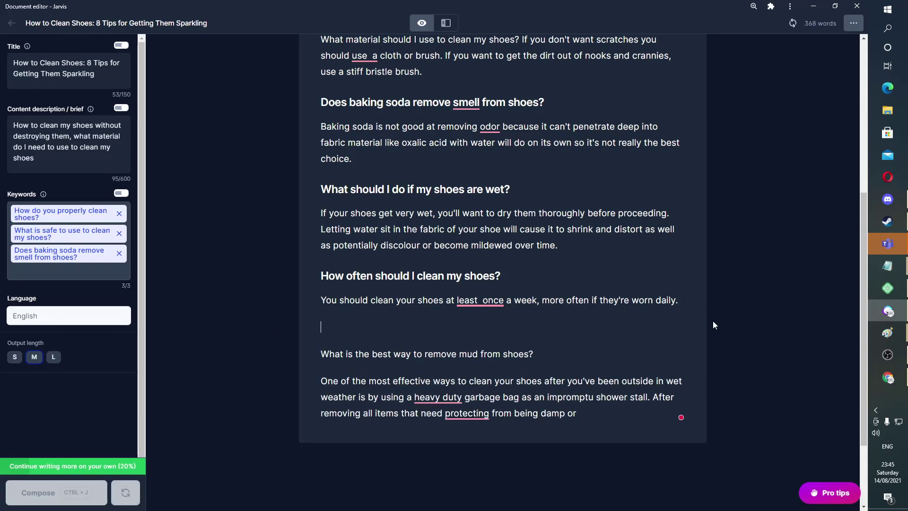
type("> write some more information here")
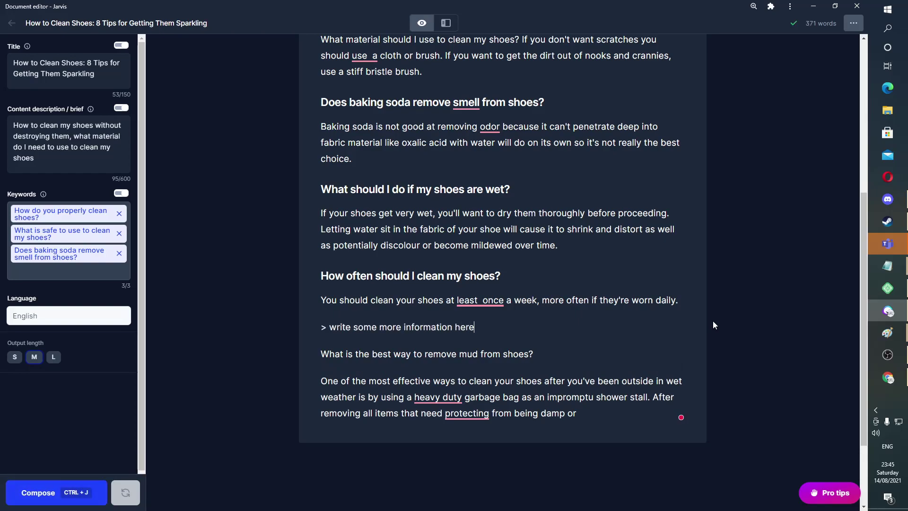
Step: Compose from the prompt and move the generated baking soda and vinegar tips under the baking soda answer
key("ctrl+j")
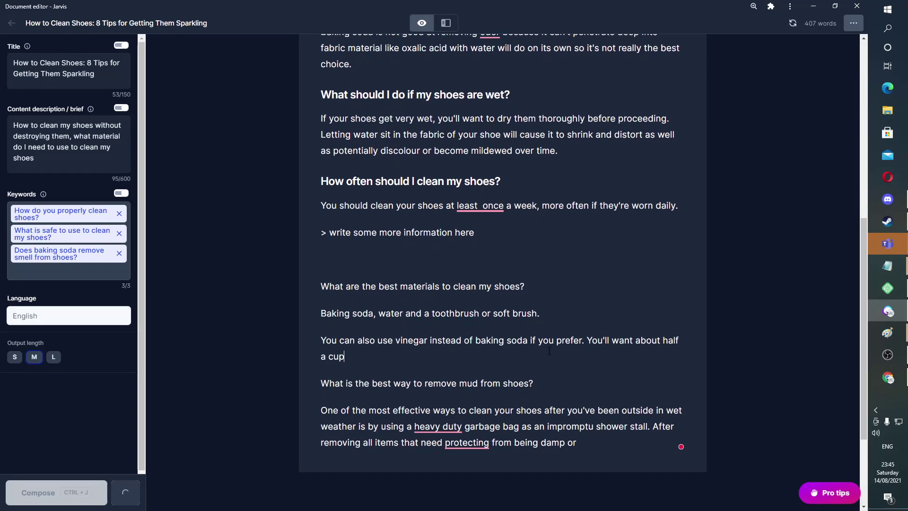
left_click_drag(548, 324, 288, 288)
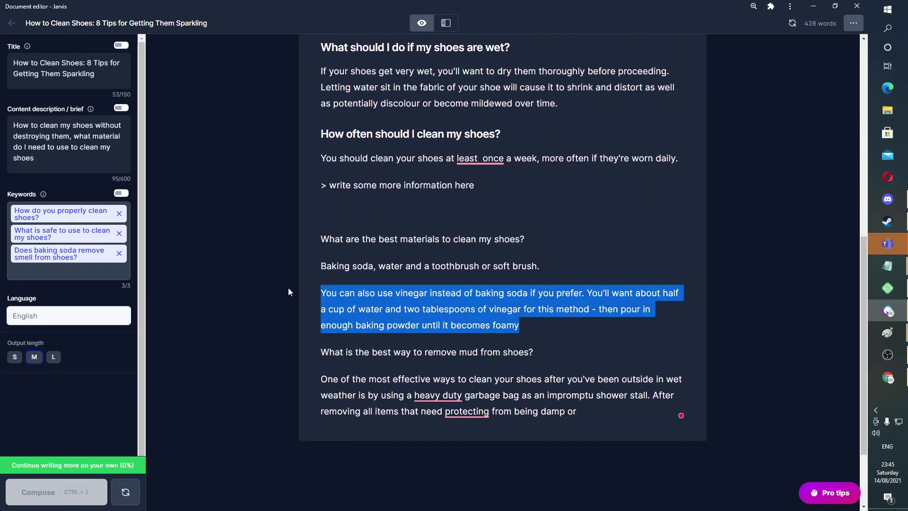
key("BackSpace")
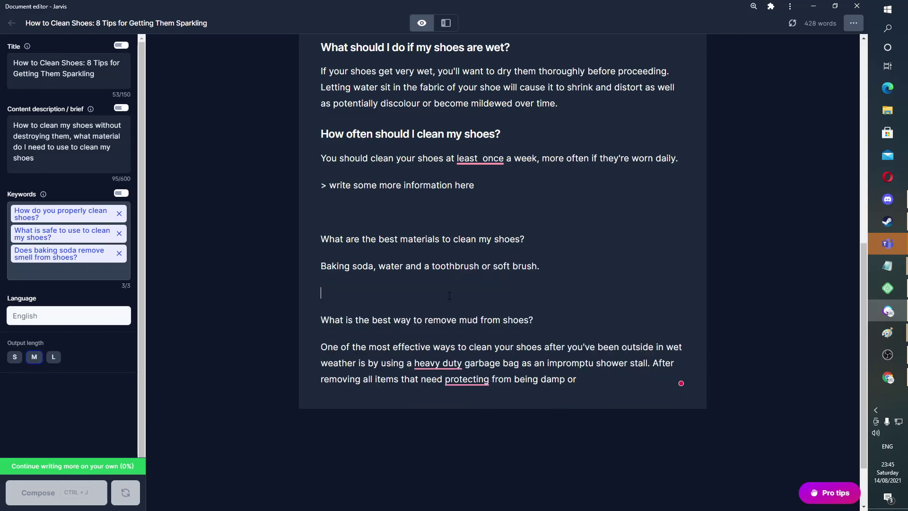
key("ctrl+z")
left_click_drag(556, 337, 278, 256)
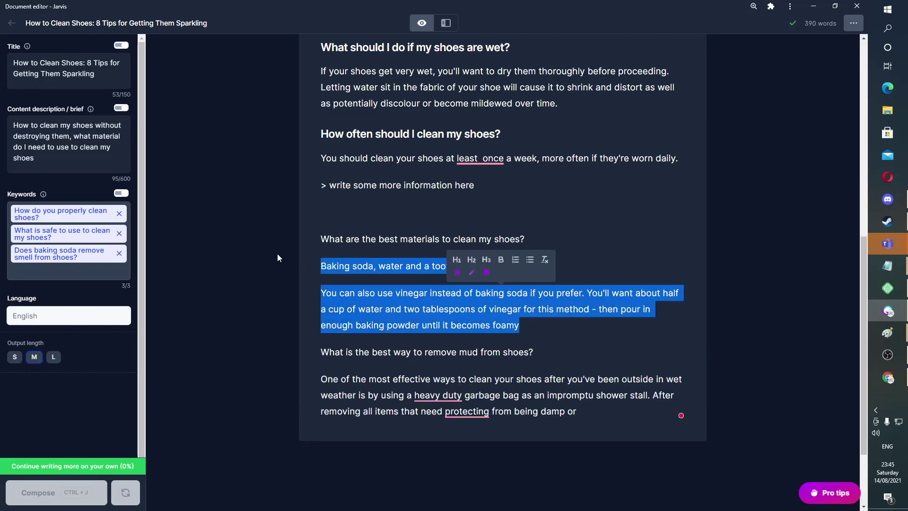
key("BackSpace")
key("BackSpace")
key("BackSpace")
left_click_drag(520, 239, 291, 218)
key("BackSpace")
scroll(396, 224, "up", 3)
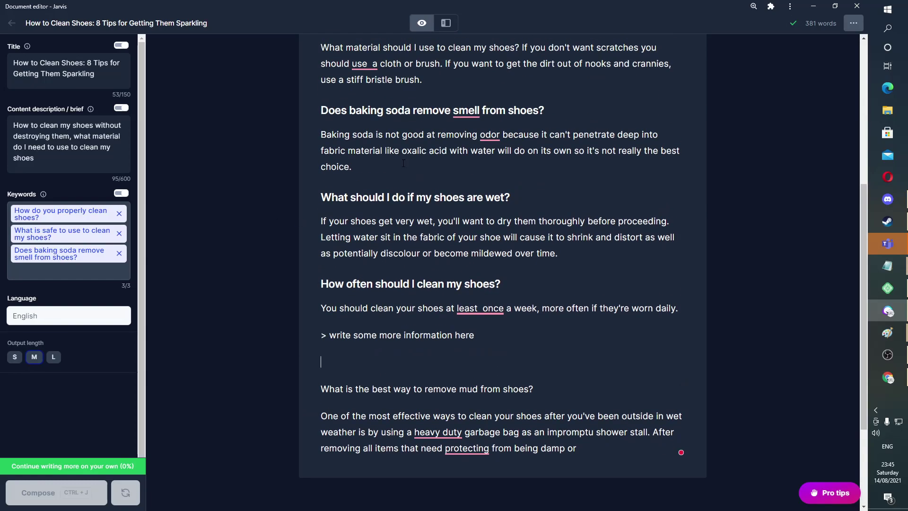
key("ctrl+z")
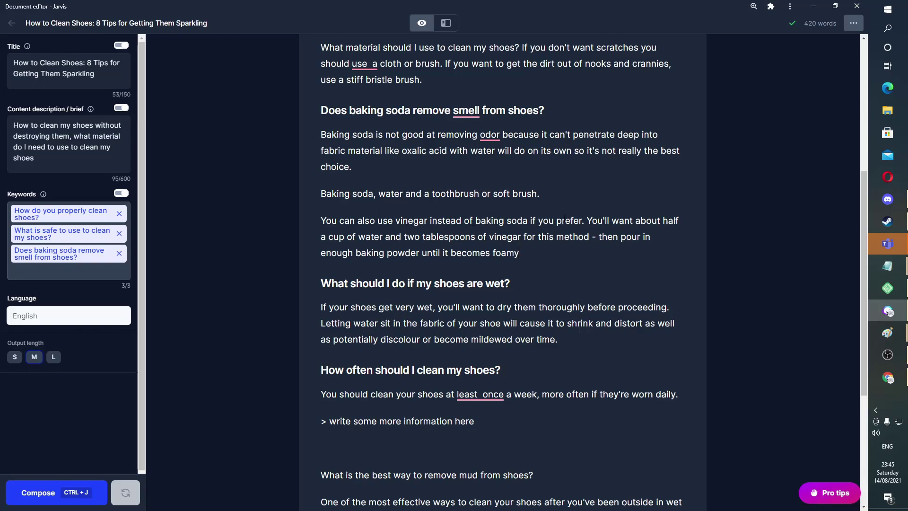
Step: Add 'As it does penetrate deep and remove smells.' to the vinegar paragraph
double_click(439, 219)
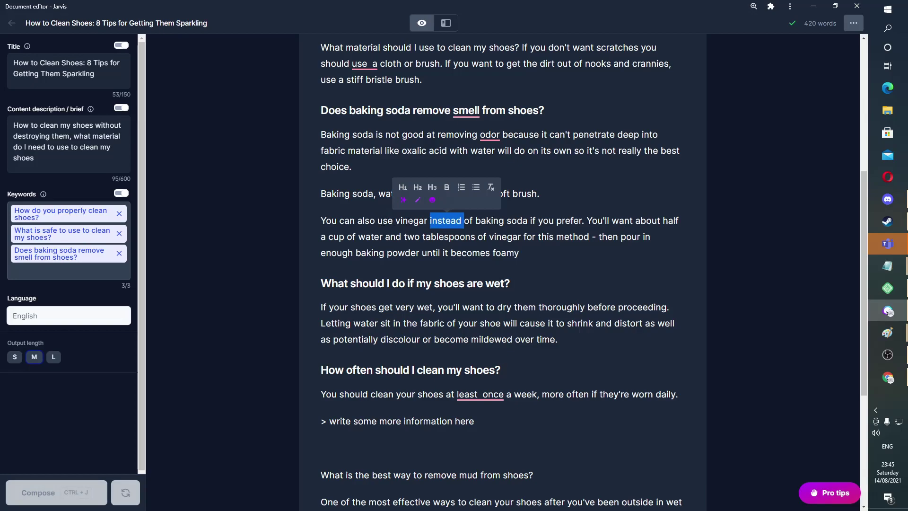
left_click(588, 220)
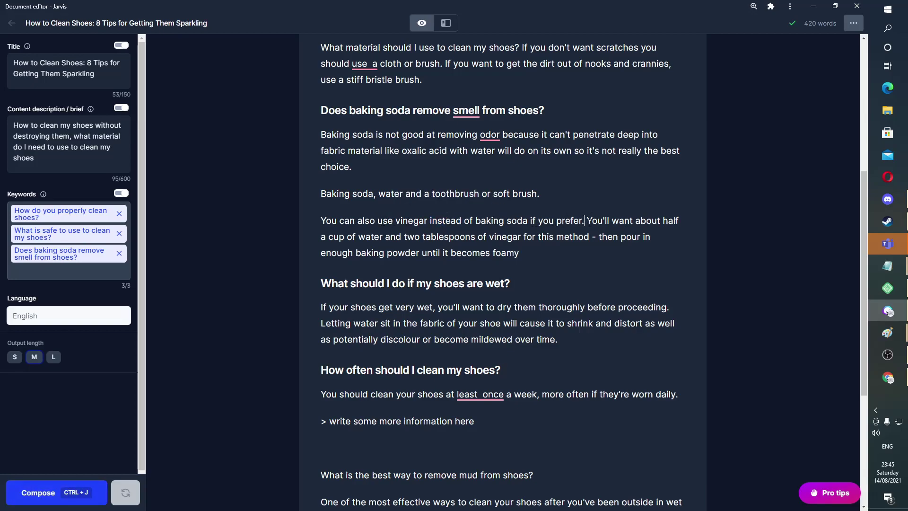
type("As it ")
type("does penetrate de")
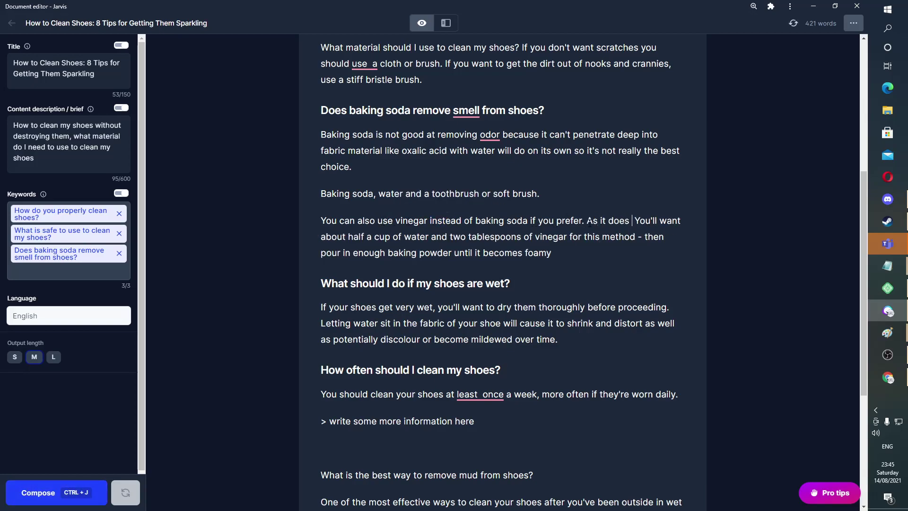
type("ep and remove smells.")
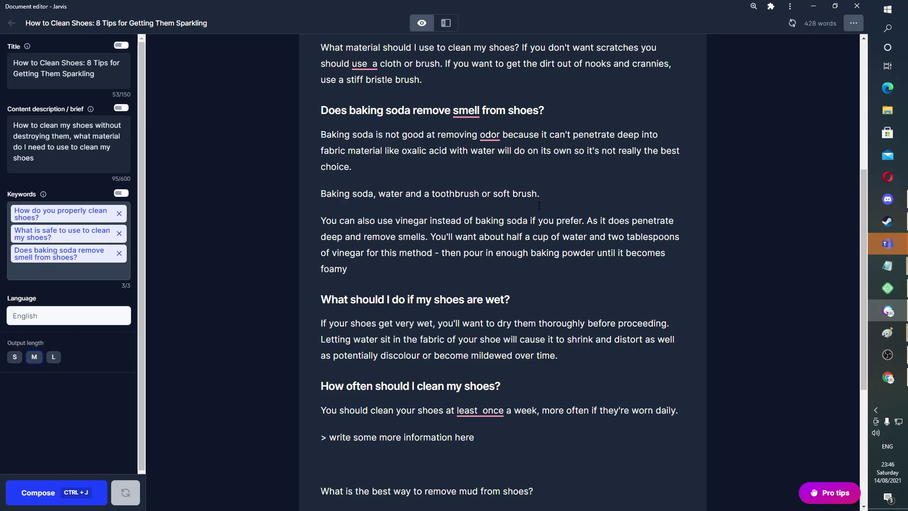
scroll(547, 204, "down", 4)
left_click_drag(476, 247, 259, 254)
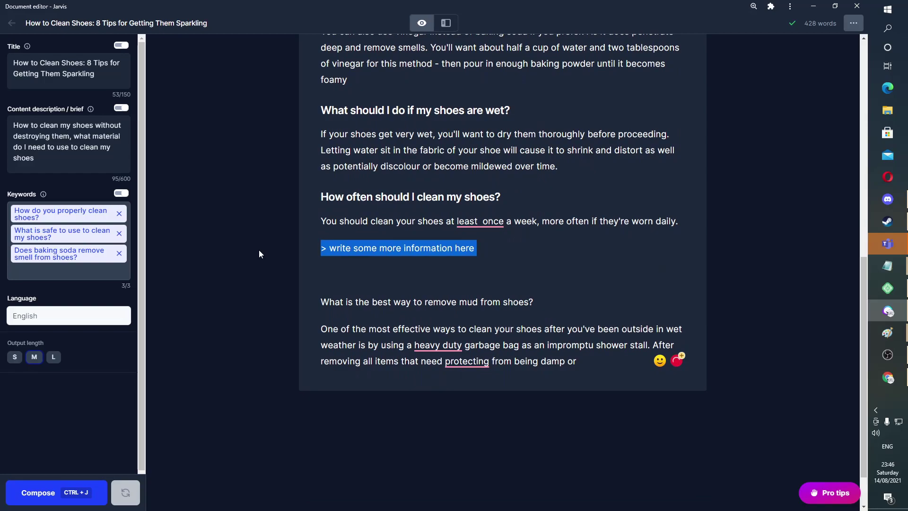
Step: Seed 'It also depends on the kind of sho', 'the stains are still there you should', 'your feet and this can', composing after each
key("BackSpace")
key("BackSpace")
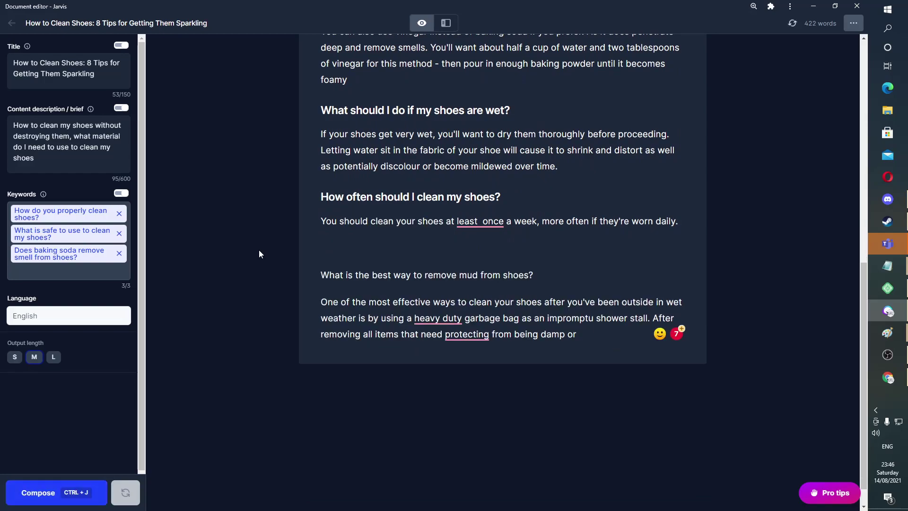
type("It")
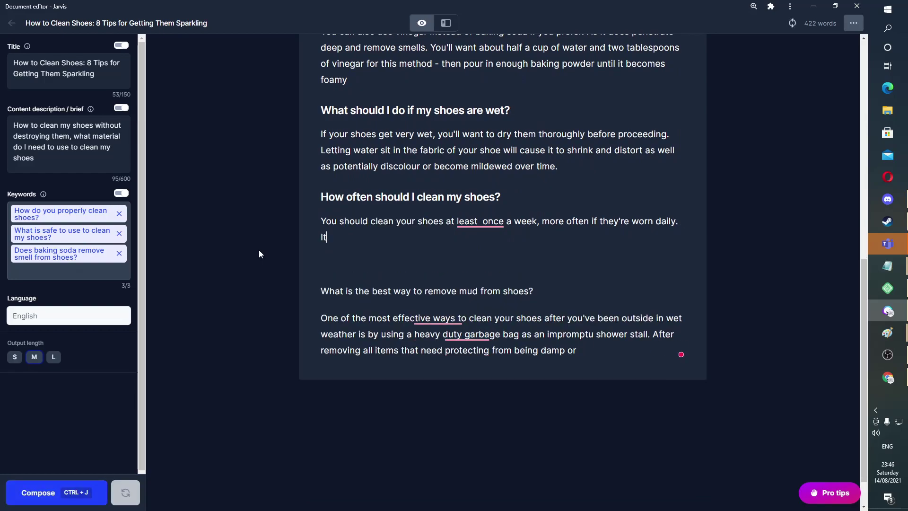
type(" also depends on the kind of shoe,")
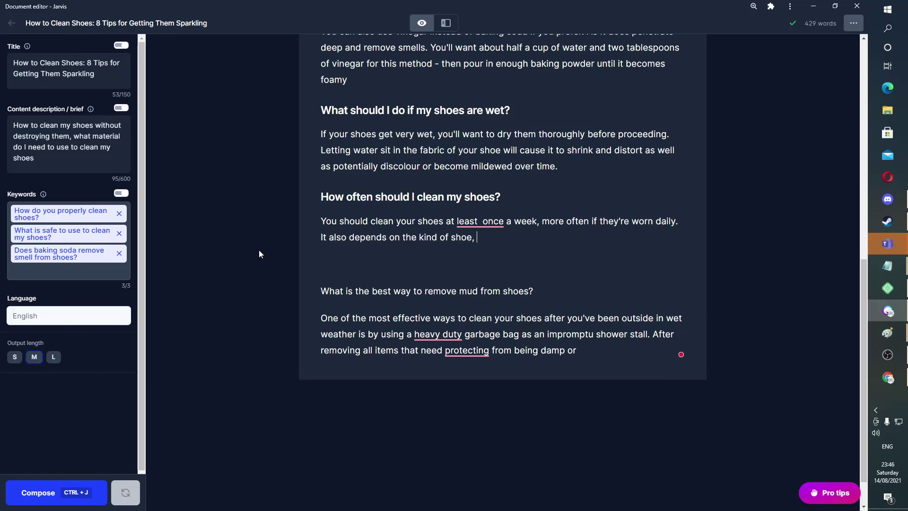
key("ctrl+j")
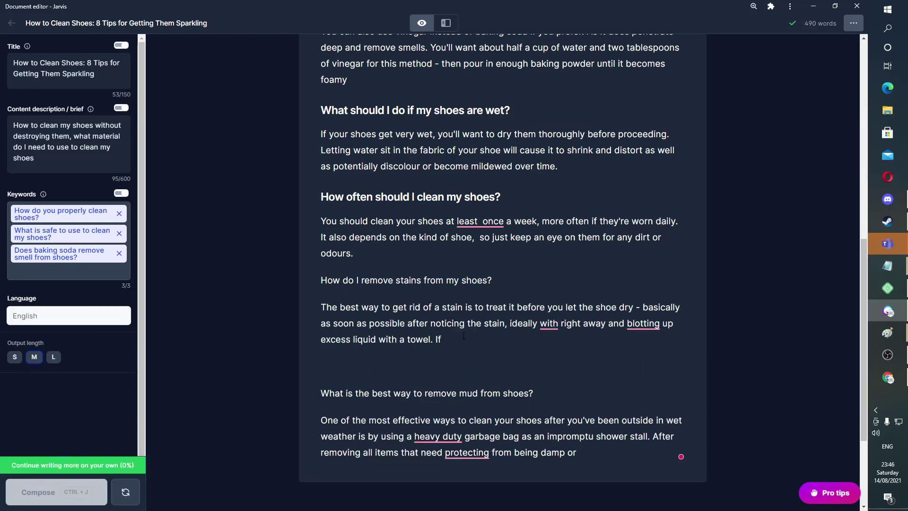
type("the sta")
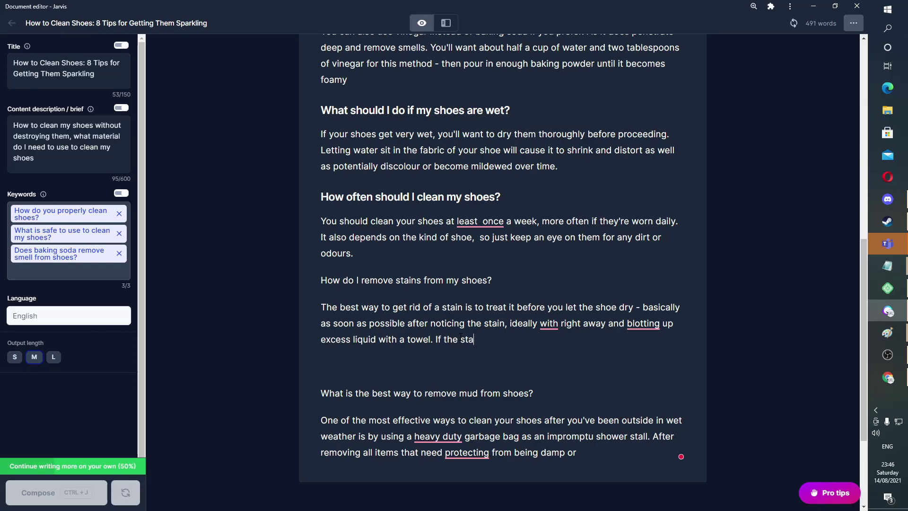
type("ins are still there you should")
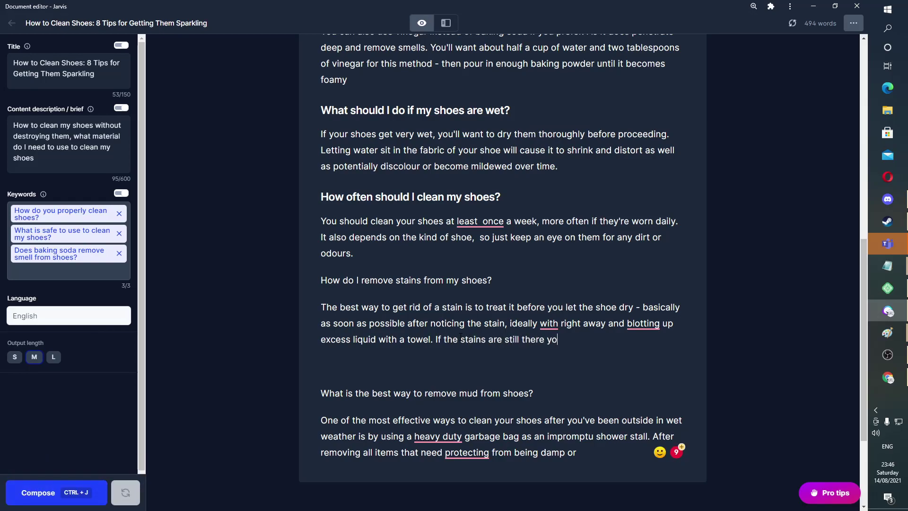
key("ctrl+j")
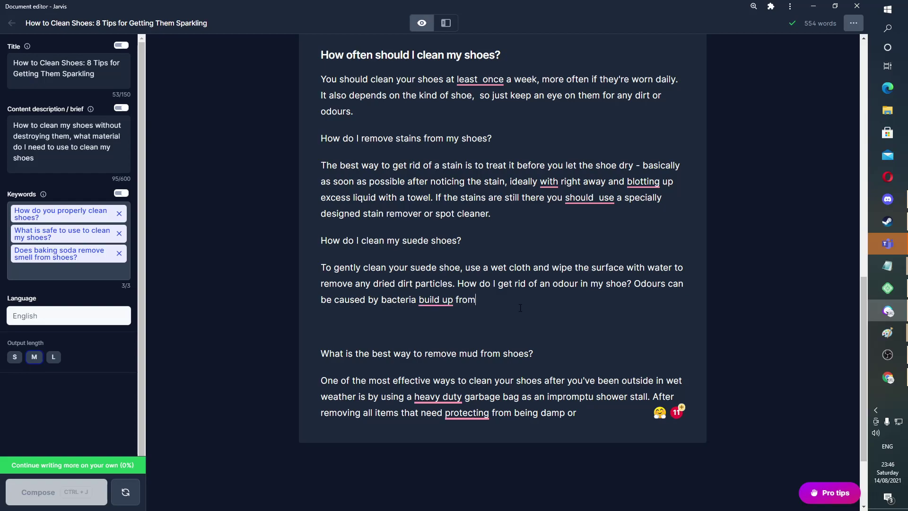
type("your fee")
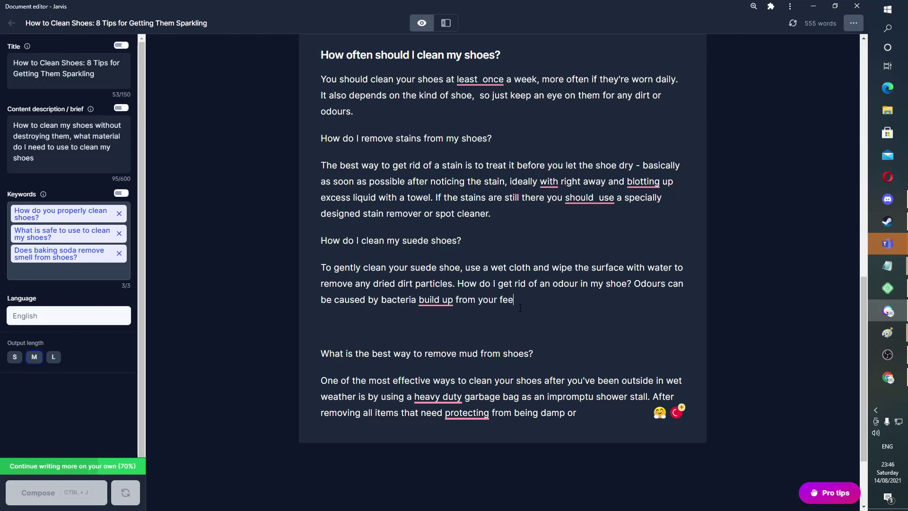
type("t and this can")
key("ctrl+j")
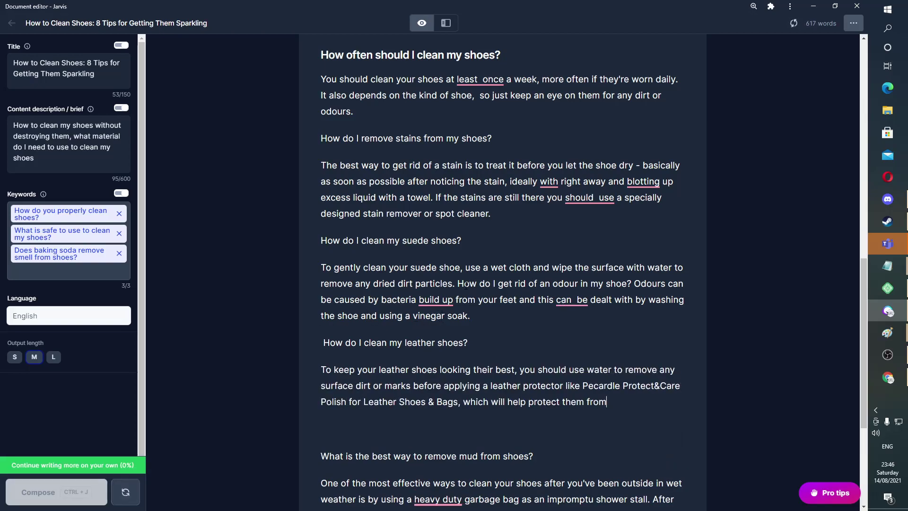
Step: Split off the odour question and compose from 'Suede shoes are more delicate than'
key("Return")
key("Return")
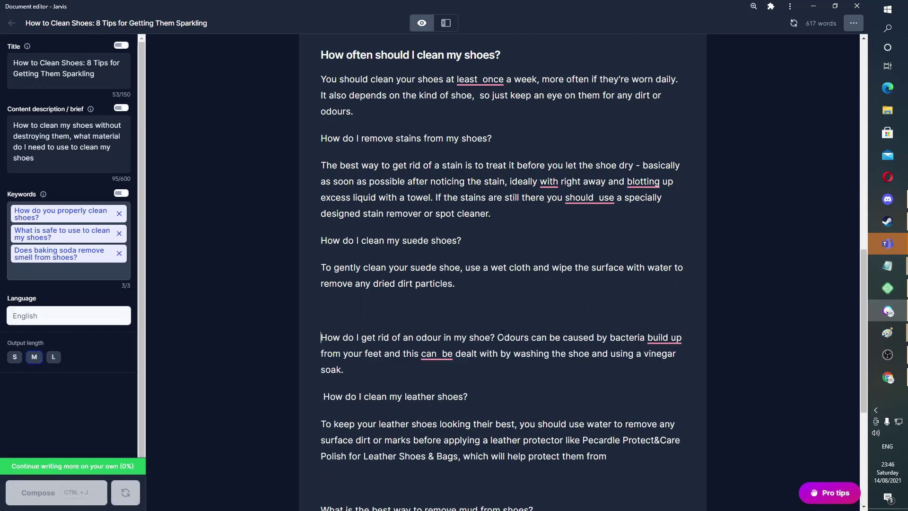
key("Return")
key("Up")
key("Up")
key("BackSpace")
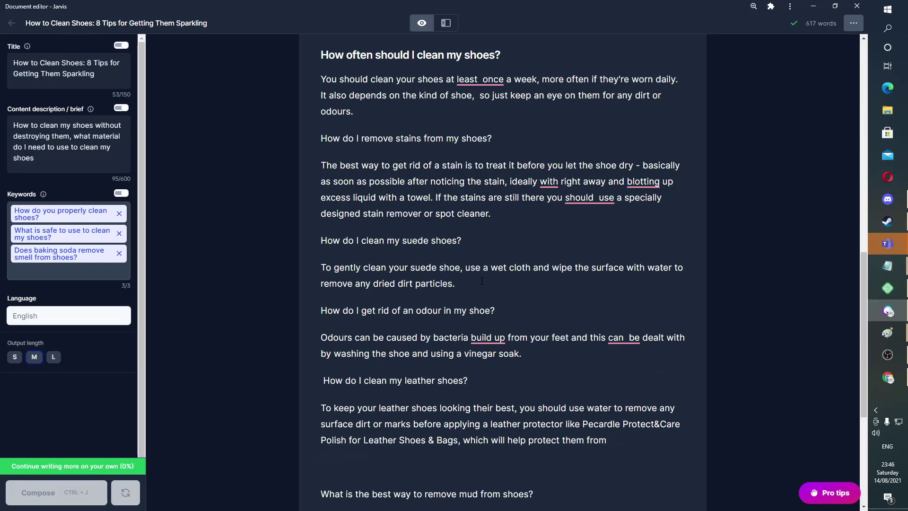
type("Suede sh")
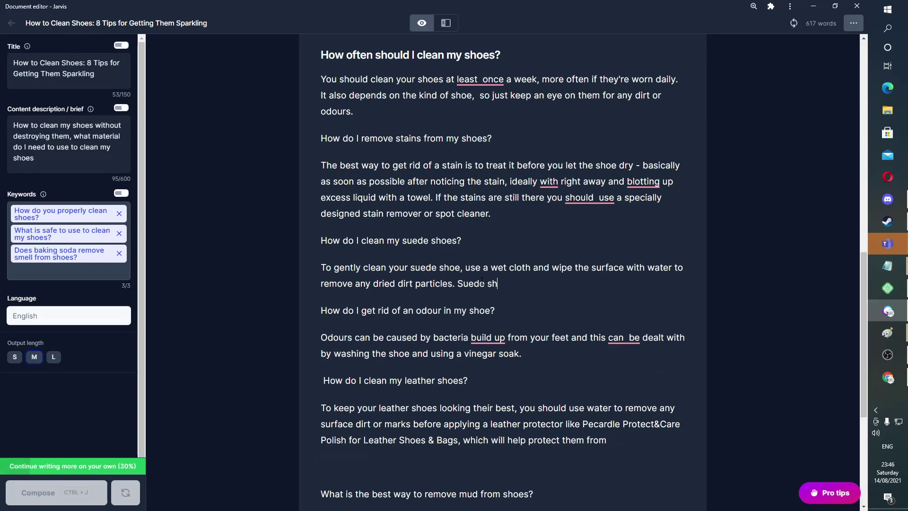
type("oes are more delicate than")
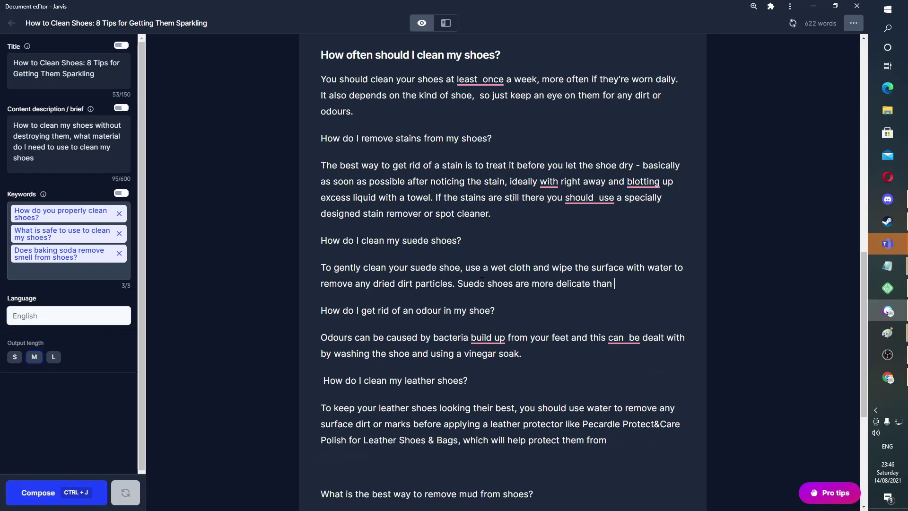
key("ctrl+j")
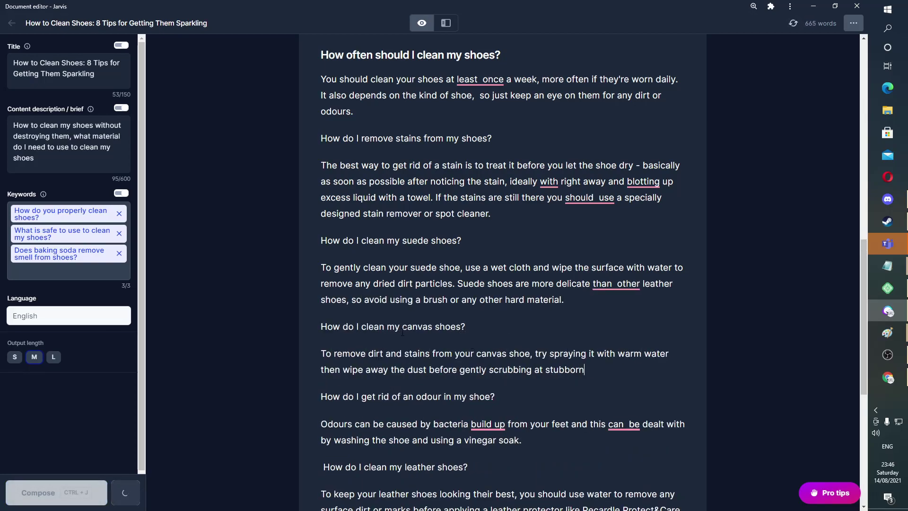
scroll(402, 331, "down", 1)
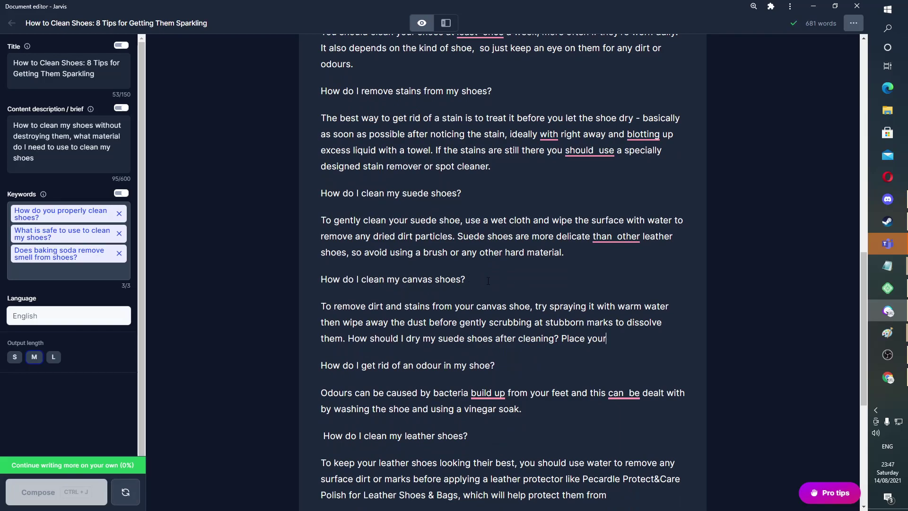
Step: Make the canvas, suede and stains questions H2 headings
left_click_drag(488, 281, 284, 280)
left_click(360, 248)
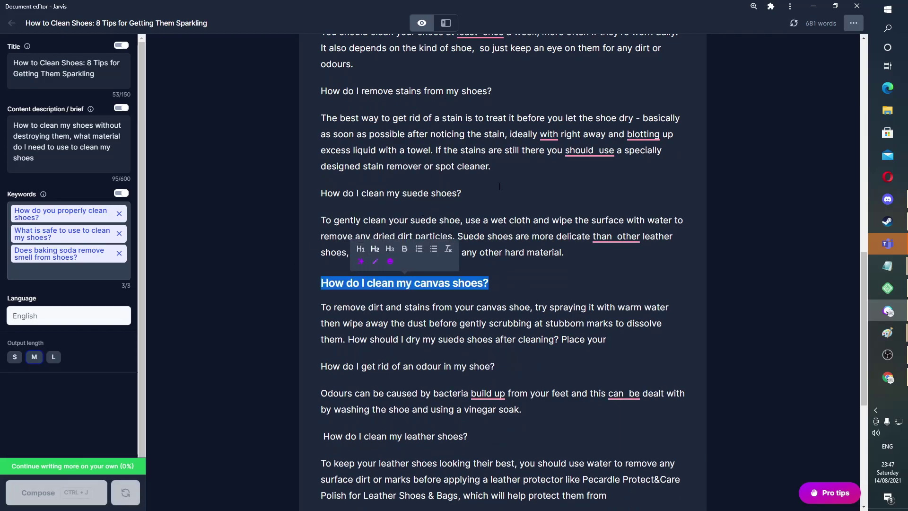
left_click_drag(497, 190, 288, 190)
left_click(373, 163)
left_click_drag(493, 91, 297, 81)
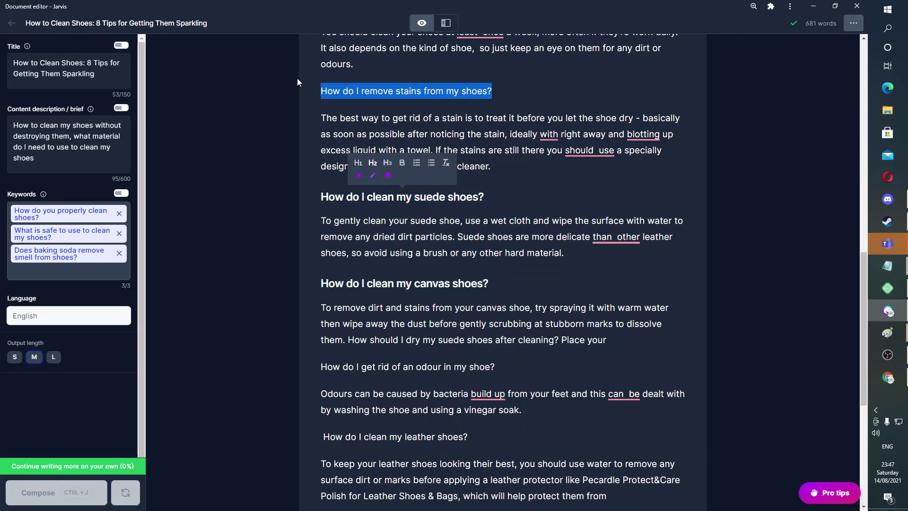
left_click(375, 58)
Step: Accept the build-up, can be, heavy-duty and protection corrections in the draft
left_click(517, 140)
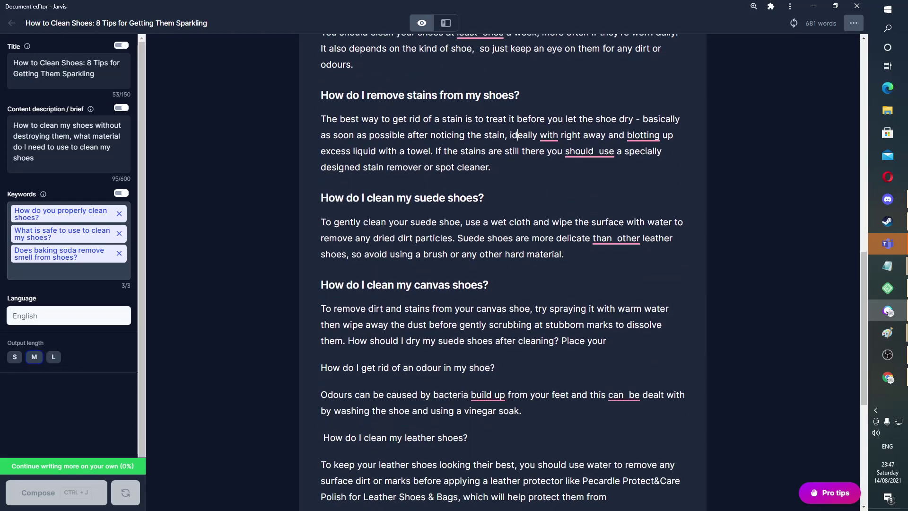
scroll(517, 325, "down", 5)
mouse_move(487, 158)
left_click(494, 187)
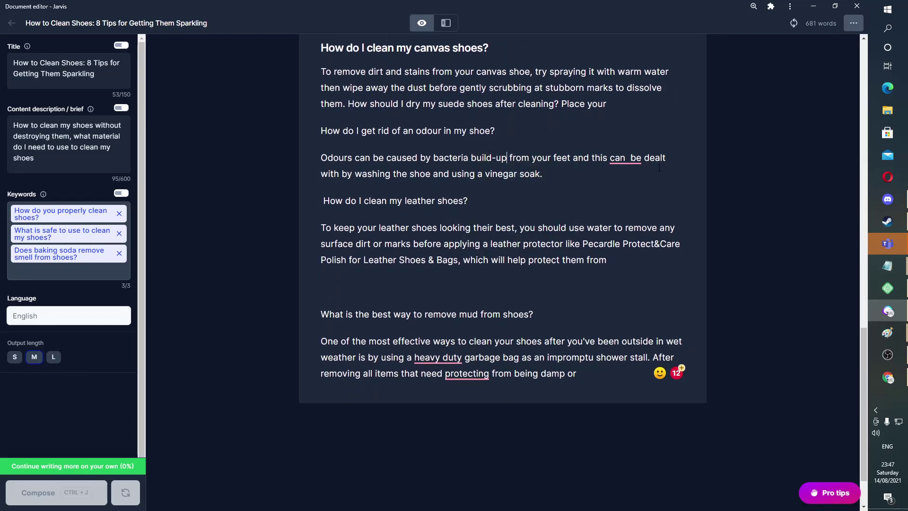
mouse_move(624, 159)
left_click(619, 182)
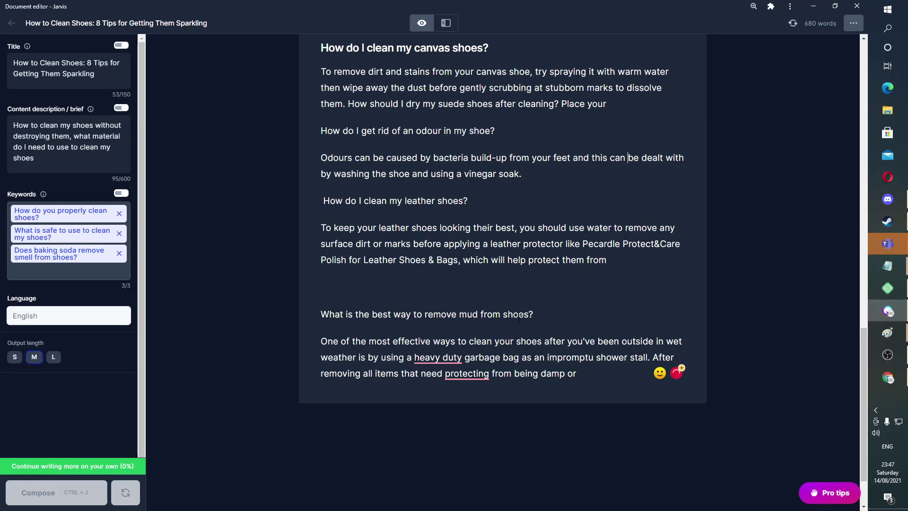
mouse_move(438, 358)
left_click(428, 384)
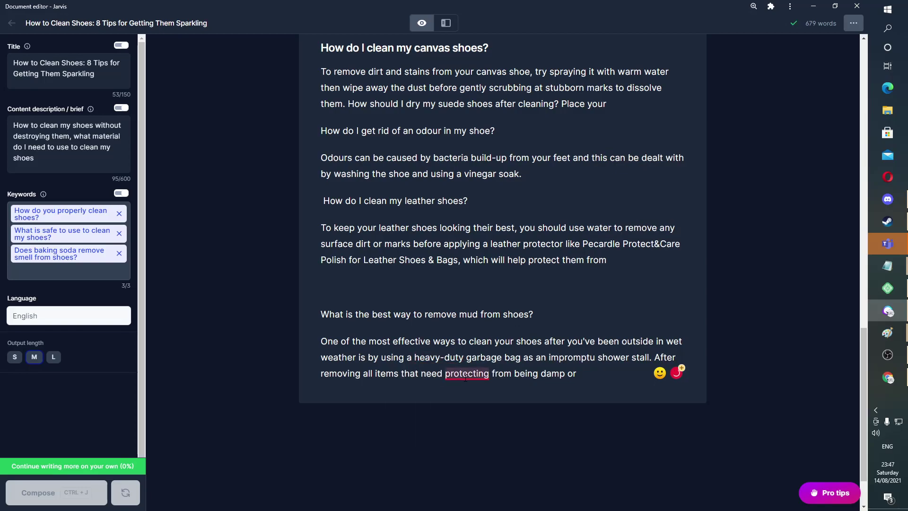
left_click(481, 387)
Step: Make the mud-removal question an H2 heading and delete the empty line above it
left_click_drag(568, 312, 320, 314)
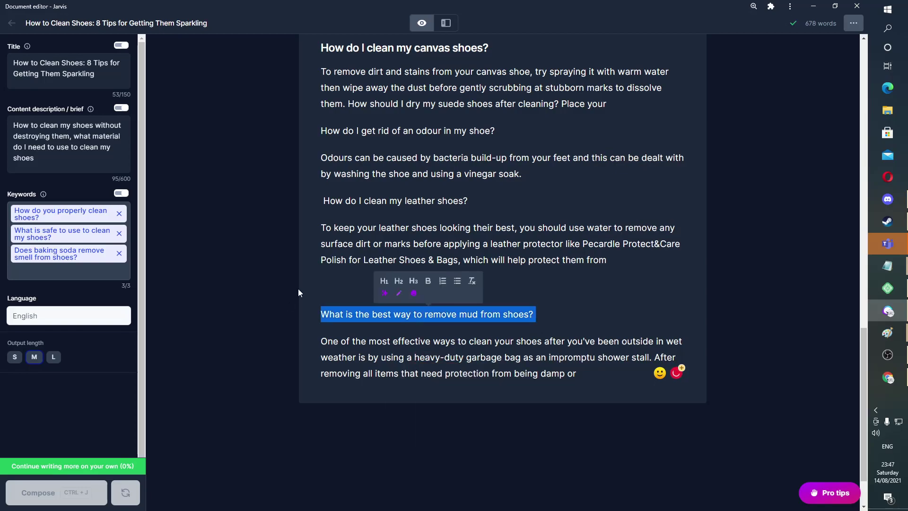
left_click(411, 281)
left_click(370, 285)
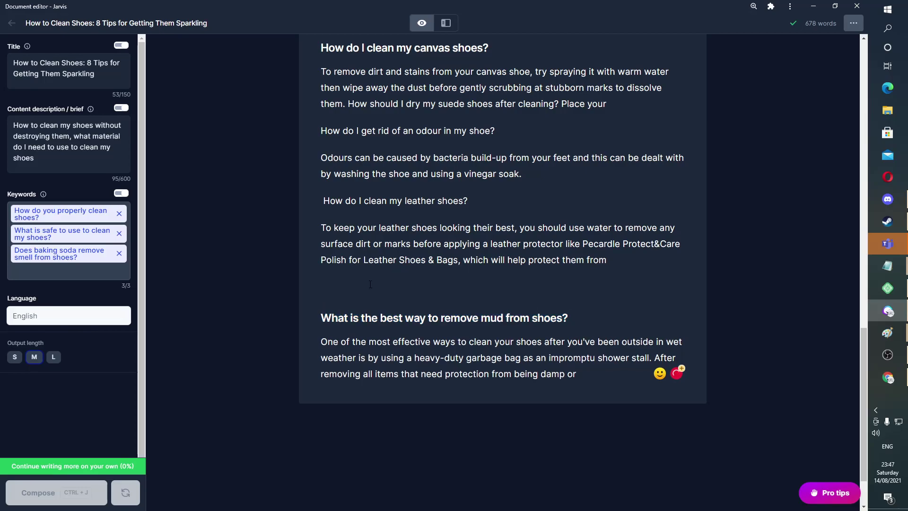
key("BackSpace")
Step: Make the leather-shoes question an H2 heading and select its text
left_click_drag(473, 189, 321, 202)
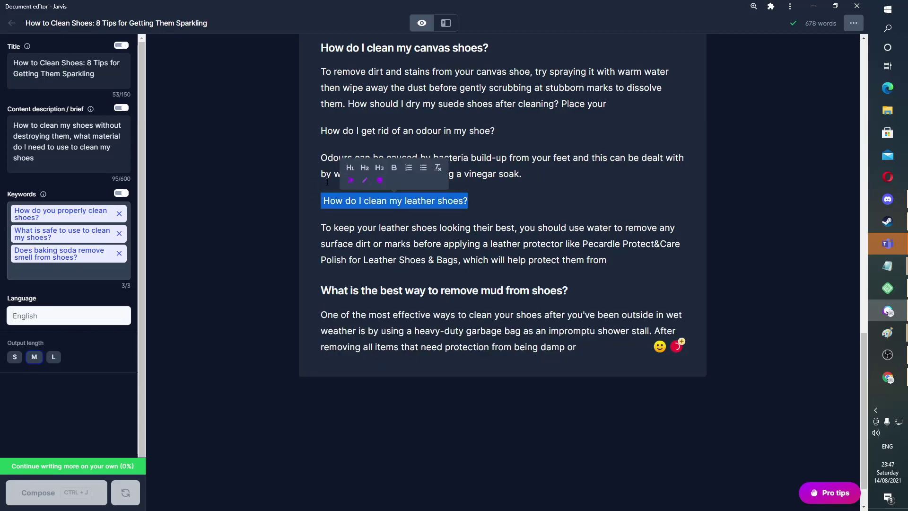
left_click(376, 171)
left_click(327, 203)
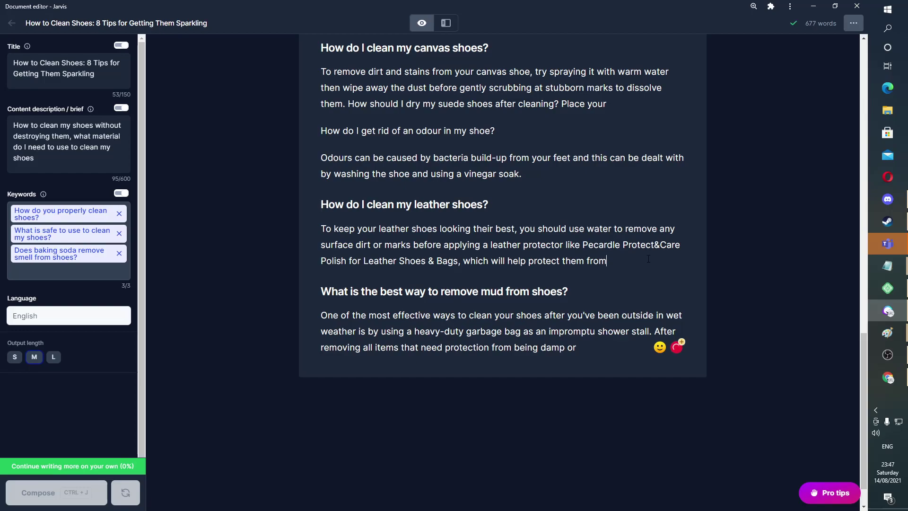
left_click_drag(490, 204, 299, 197)
key("ctrl+c")
Step: Search Google for the copied leather-shoes question and look through the results
key("alt+Tab")
scroll(610, 192, "up", 3)
left_click(652, 79)
key("ctrl+a")
key("ctrl+v")
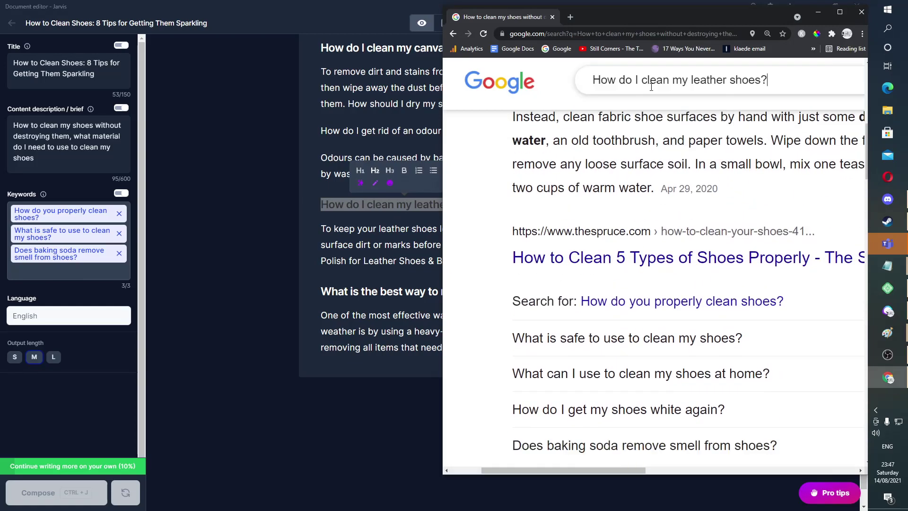
key("Return")
scroll(617, 326, "down", 10)
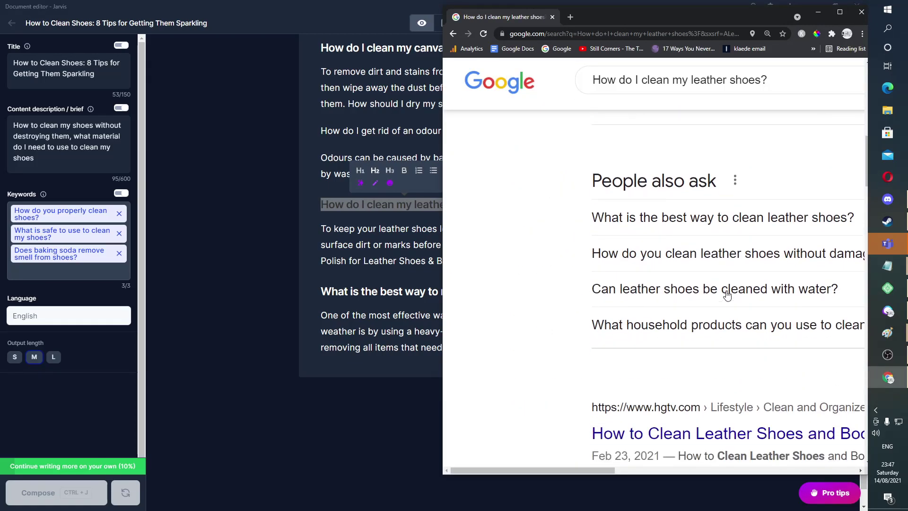
Step: End the leather paragraph with 'stains and other dirt.' and start a new line
key("alt+Tab")
left_click(505, 207)
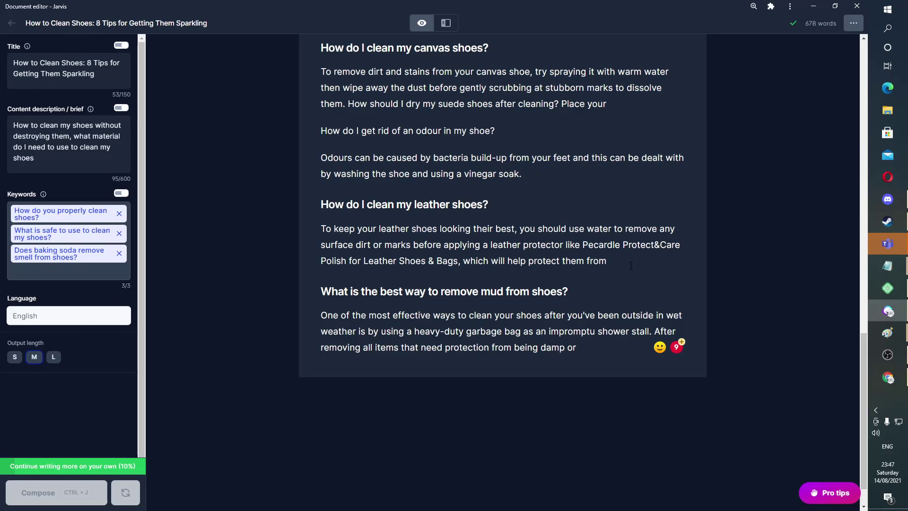
left_click(631, 265)
type("stains and other dirt")
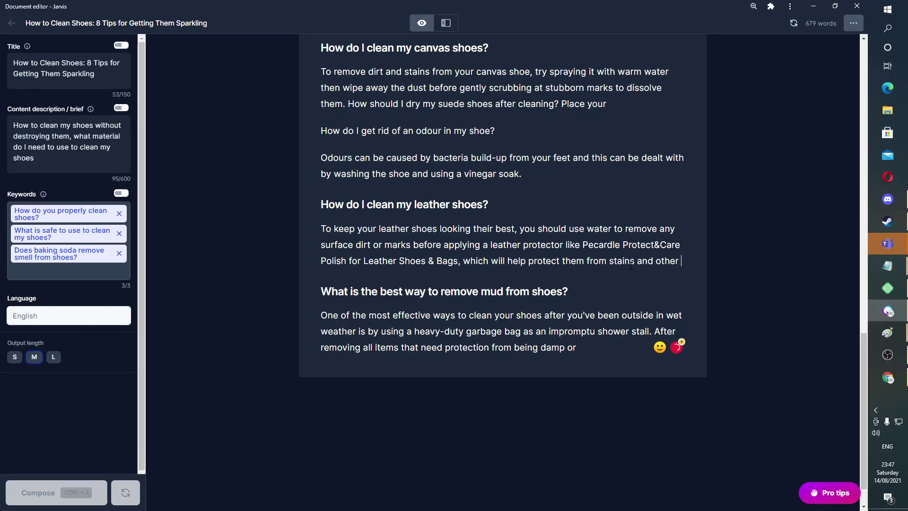
key("Return")
key("BackSpace")
type(".")
key("Return")
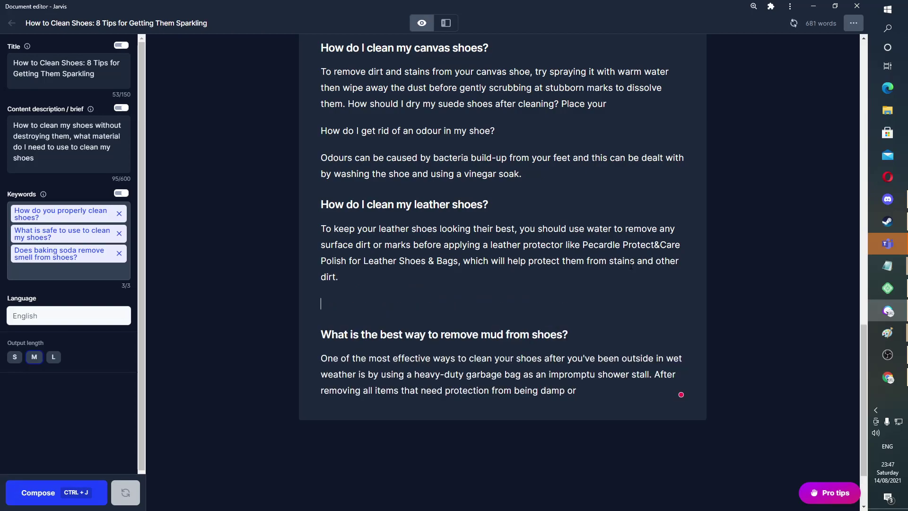
Step: Copy 'Can leather shoes be cleaned with water?' from People also ask into the post
key("alt+Tab")
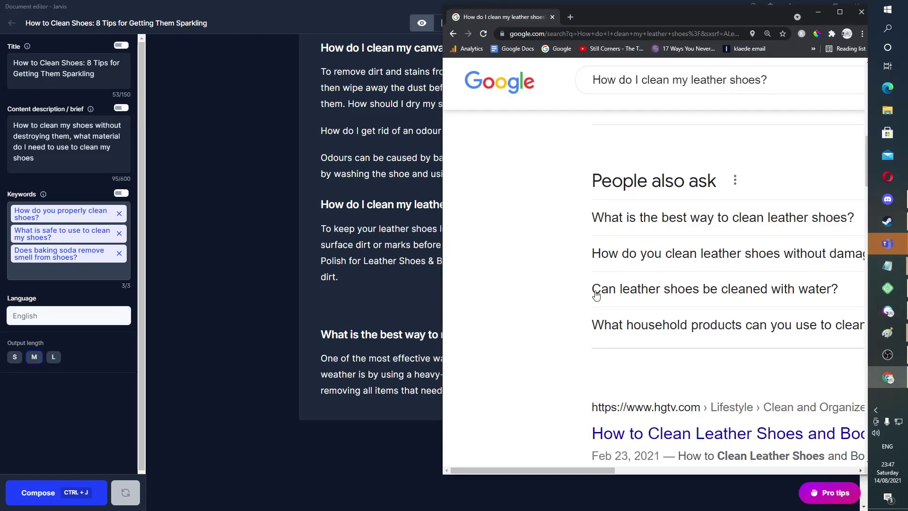
left_click(833, 296)
left_click_drag(840, 290, 589, 285)
key("ctrl+c")
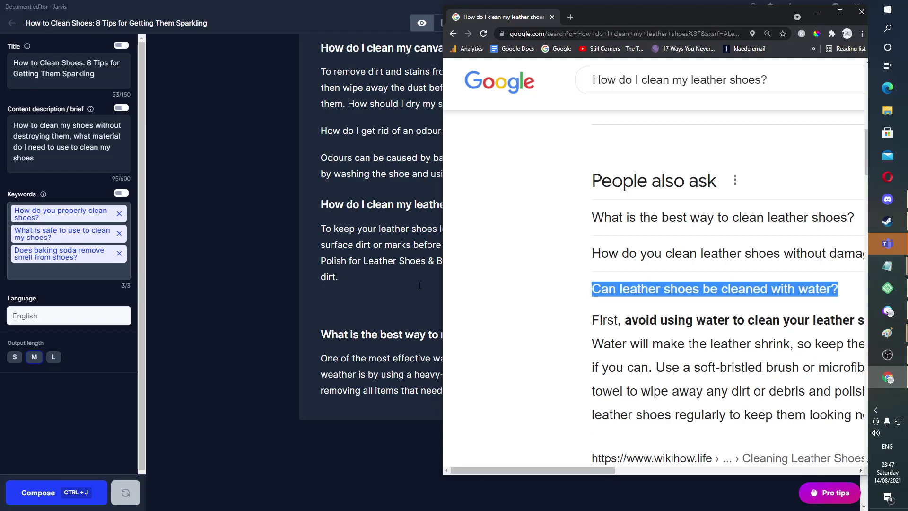
left_click(342, 302)
key("ctrl+v")
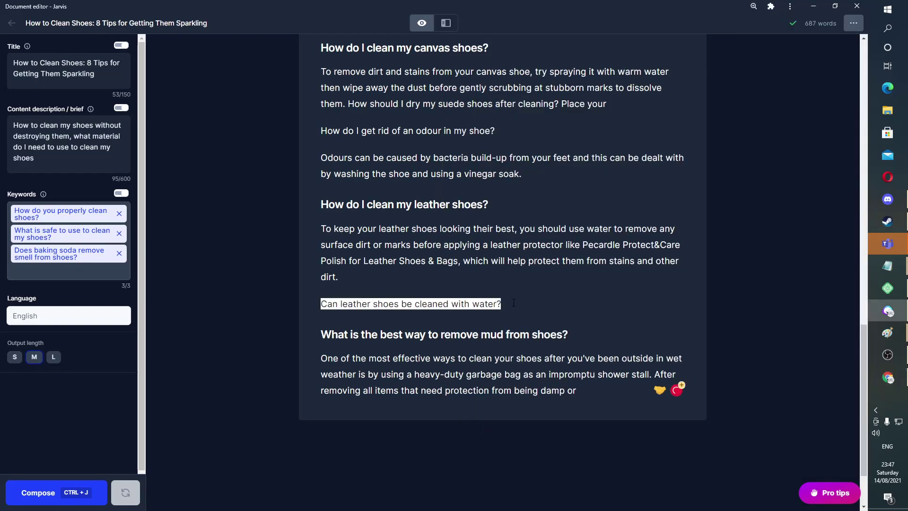
Step: Have Jarvis answer the water question, then add 'or leather' to the generated text
key("Return")
key("ctrl+j")
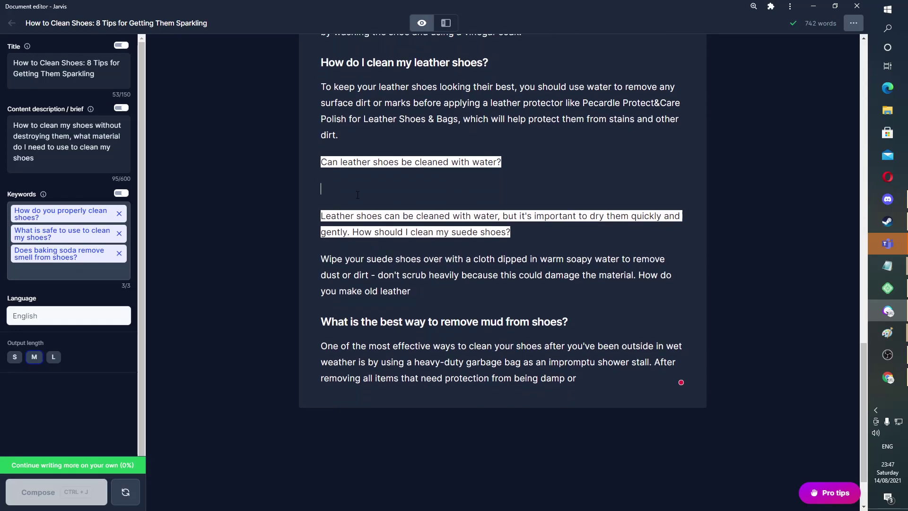
left_click(358, 194)
key("BackSpace")
type("or leather")
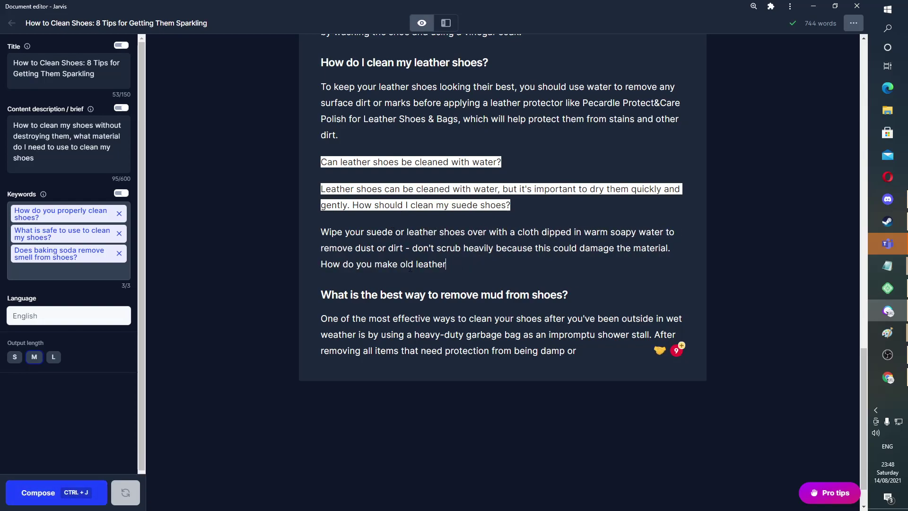
Step: Add the old-leather 'look new again' question, with Jarvis continuing 'You can make your old leather shoes as good as new by either'
left_click(321, 264)
key("Return")
type("ok new again")
key("Return")
key("ctrl+j")
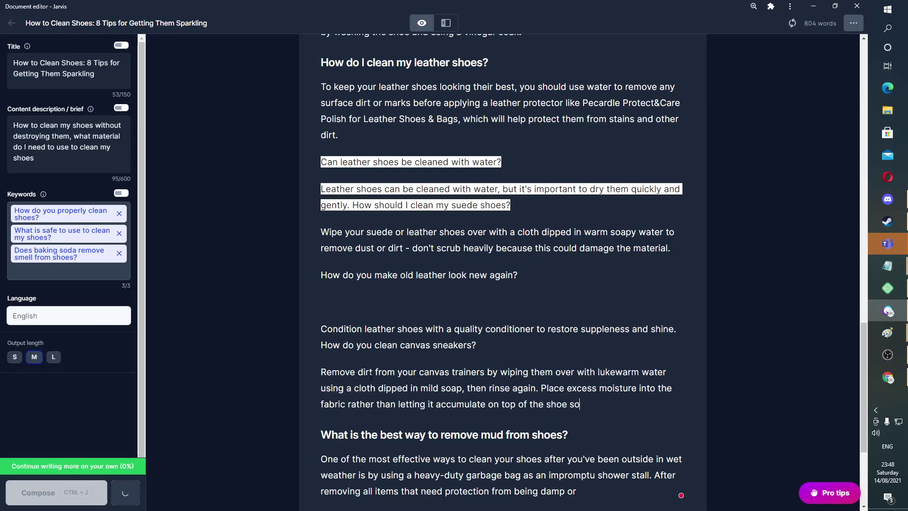
left_click_drag(580, 405, 322, 327)
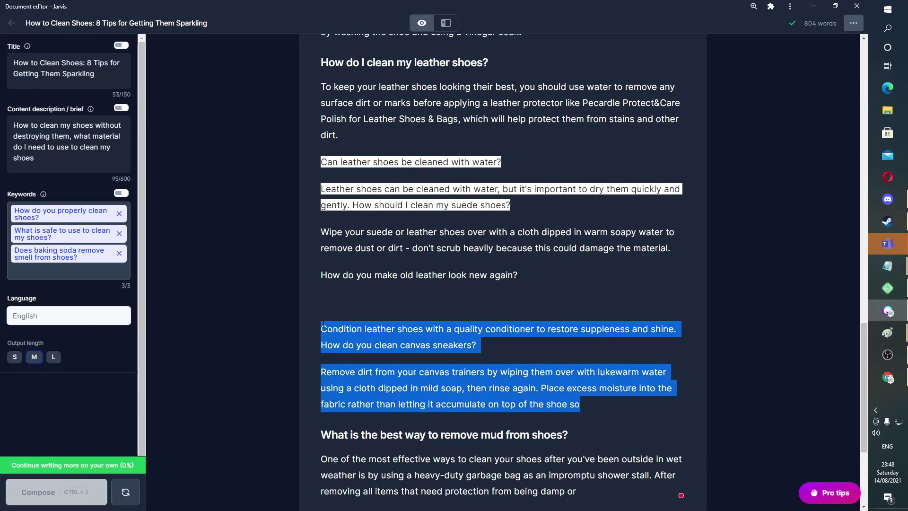
key("BackSpace")
type("You can make your old leather shoes as good as new by either")
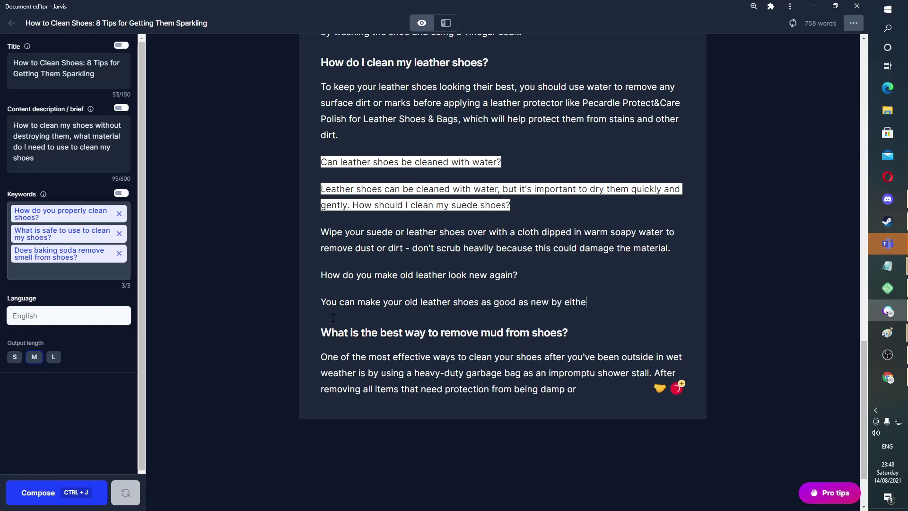
key("ctrl+j")
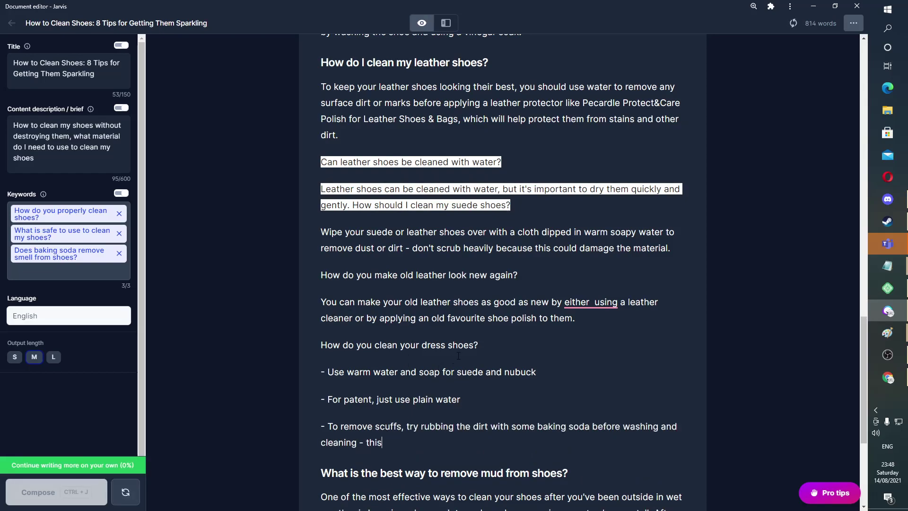
Step: Turn the three dash-style dress-shoe tips into bullets, delete the dashes, and extend the scuff tip
left_click_drag(418, 437, 313, 345)
scroll(313, 345, "down", 1)
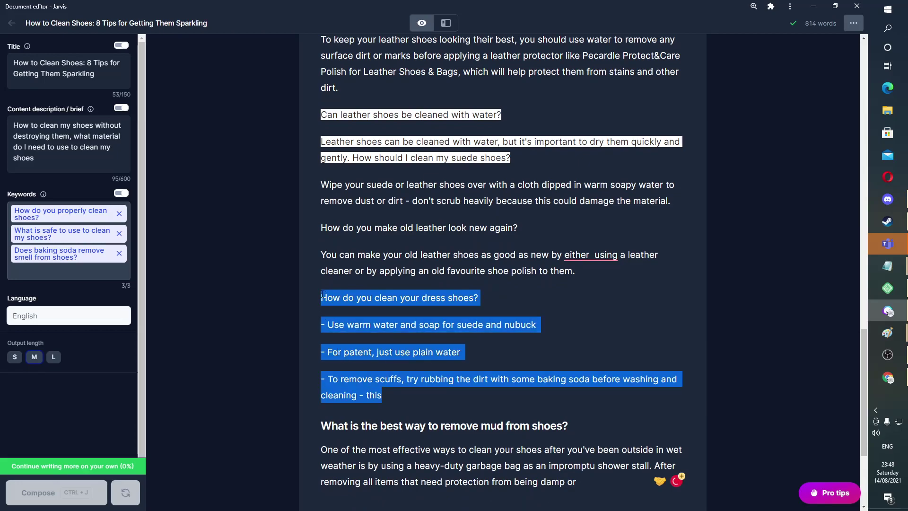
left_click(383, 332)
mouse_move(328, 325)
left_mouse_down()
mouse_move(403, 381)
mouse_move(321, 324)
left_mouse_up()
left_click(403, 403)
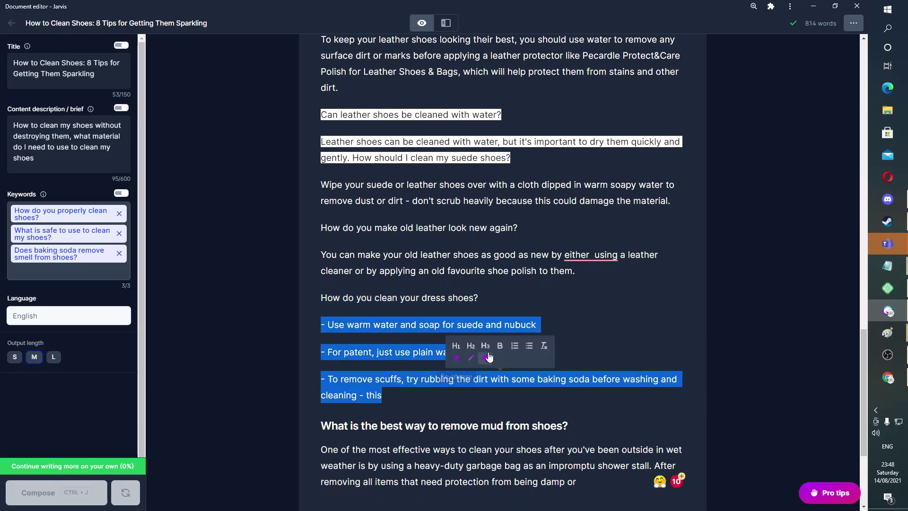
left_click(515, 345)
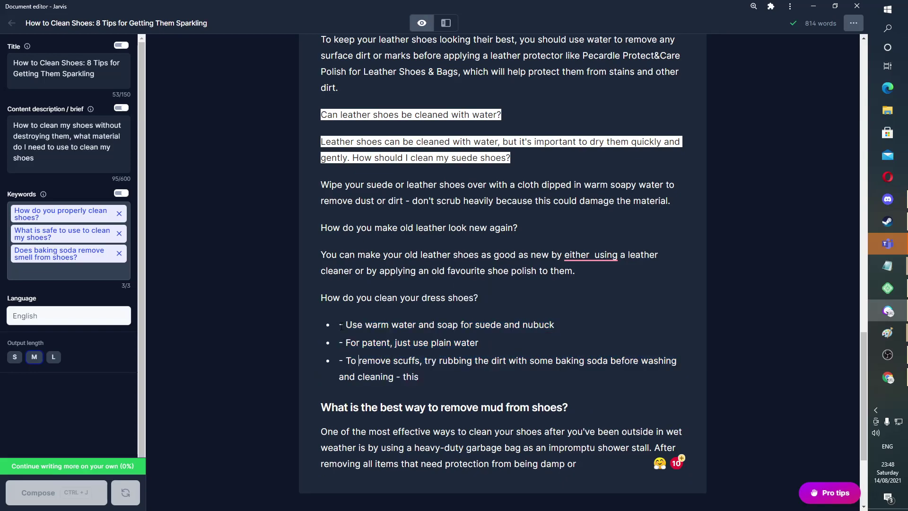
key("BackSpace")
key("BackSpace")
left_click(343, 342)
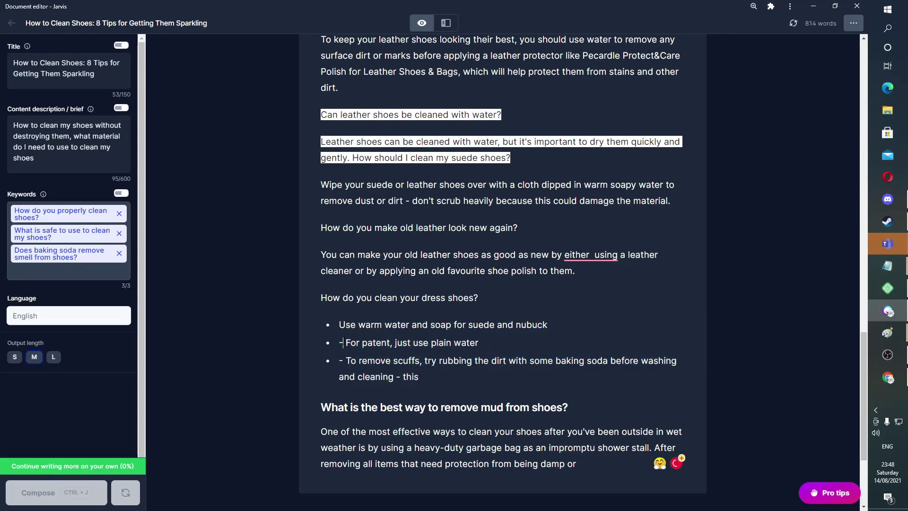
key("BackSpace")
key("BackSpace")
key("BackSpace")
key("BackSpace")
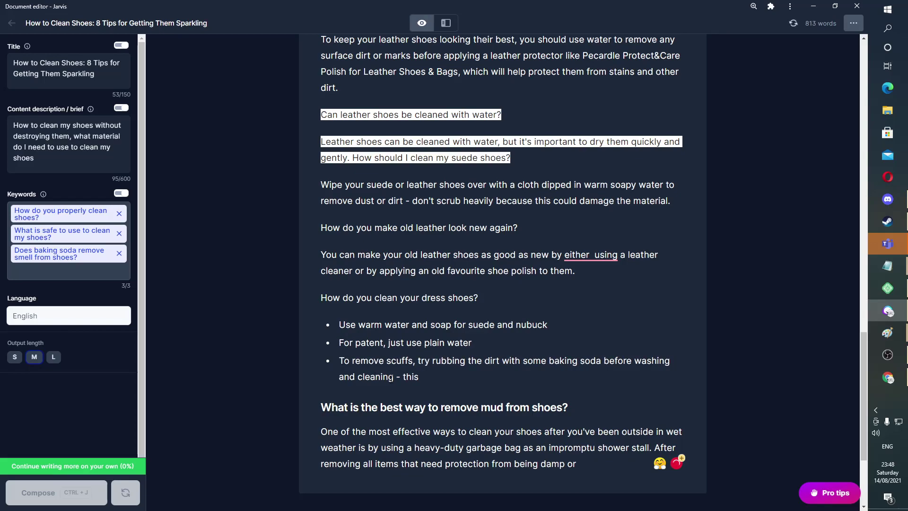
type("will he")
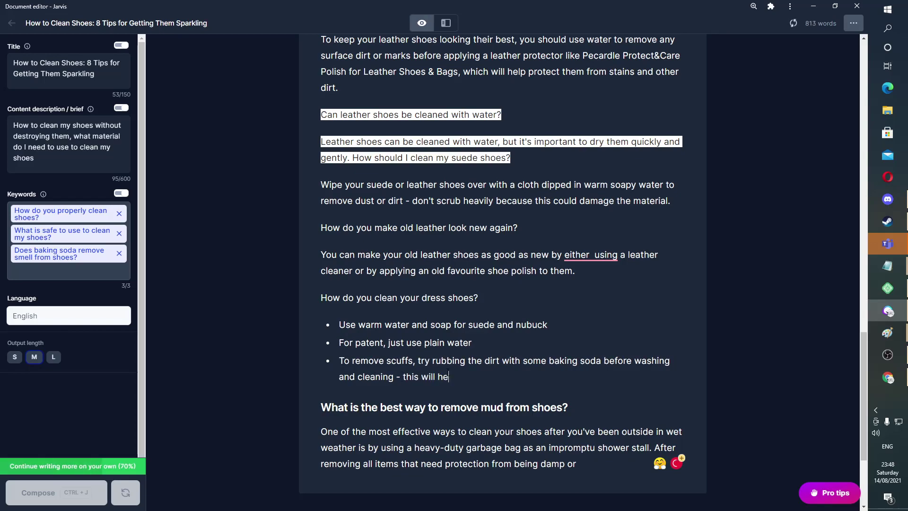
type("lp to remove")
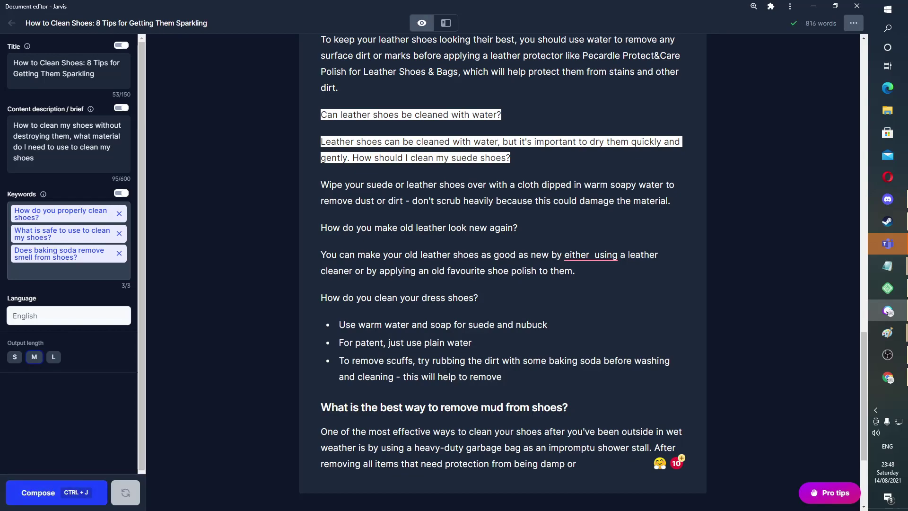
type(" most of the dirt")
Step: Start a 'Then' bullet for Jarvis to continue, removing the stray trailing question
key("Return")
type("Then")
key("ctrl+j")
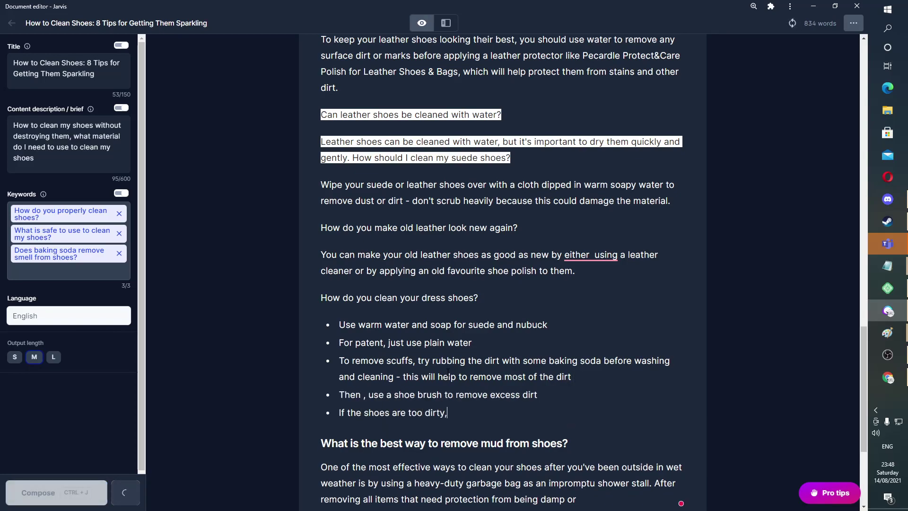
scroll(459, 354, "down", 3)
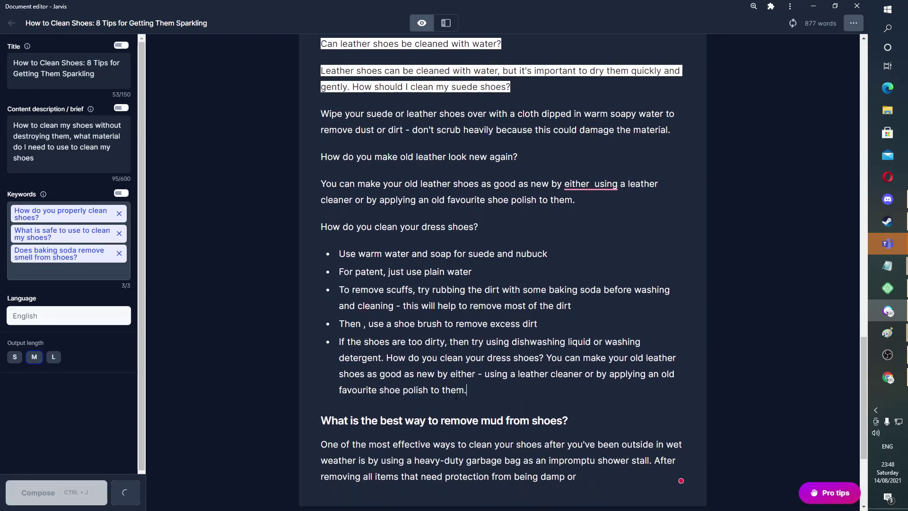
left_click_drag(565, 320, 478, 310)
key("Return")
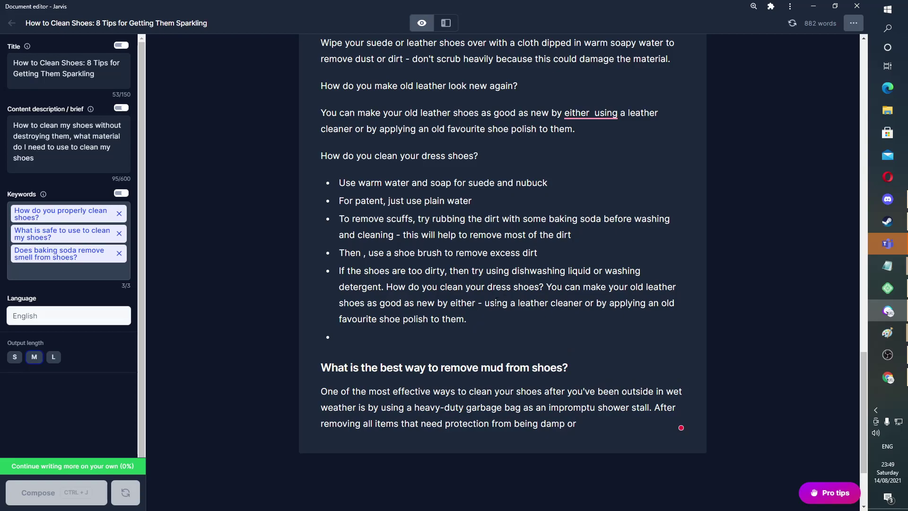
Step: Delete repeated text after the detergent tip and add a specialist bullet for Jarvis to finish
left_click_drag(520, 326, 388, 295)
key("BackSpace")
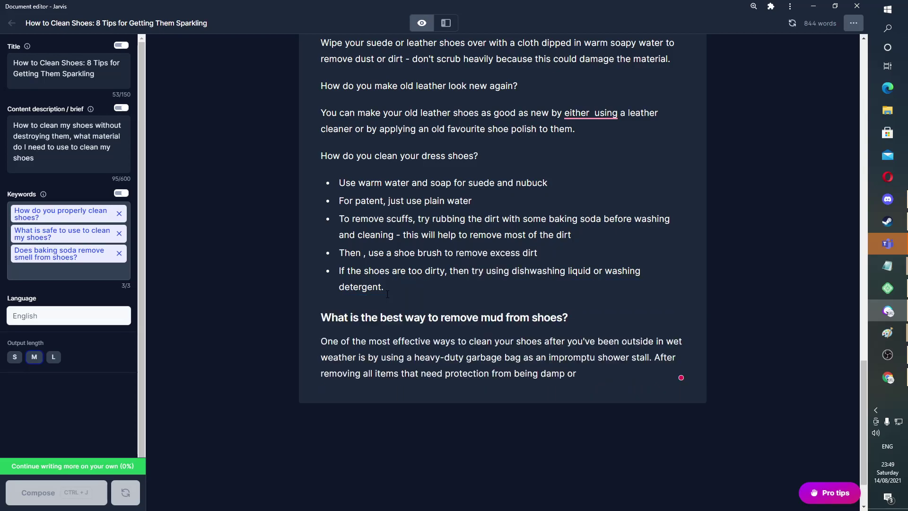
key("Return")
type("Finally you can tak")
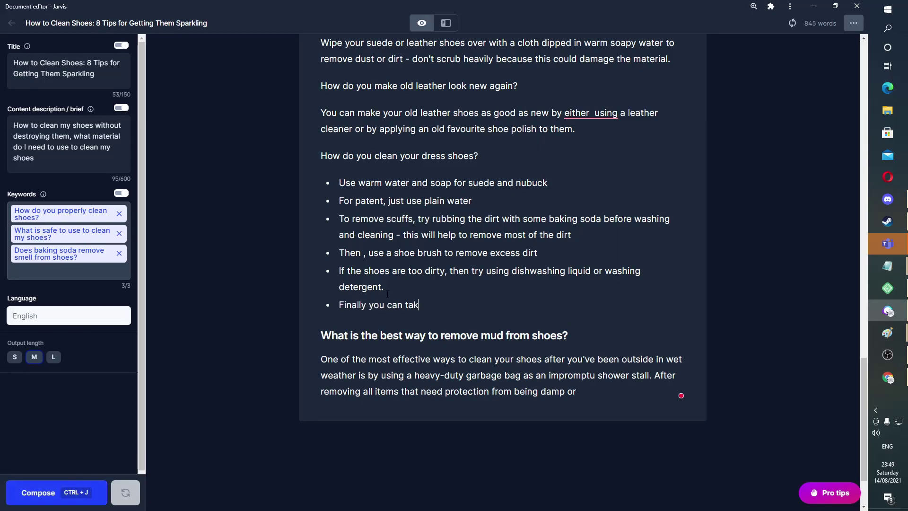
type("e them to a specialis")
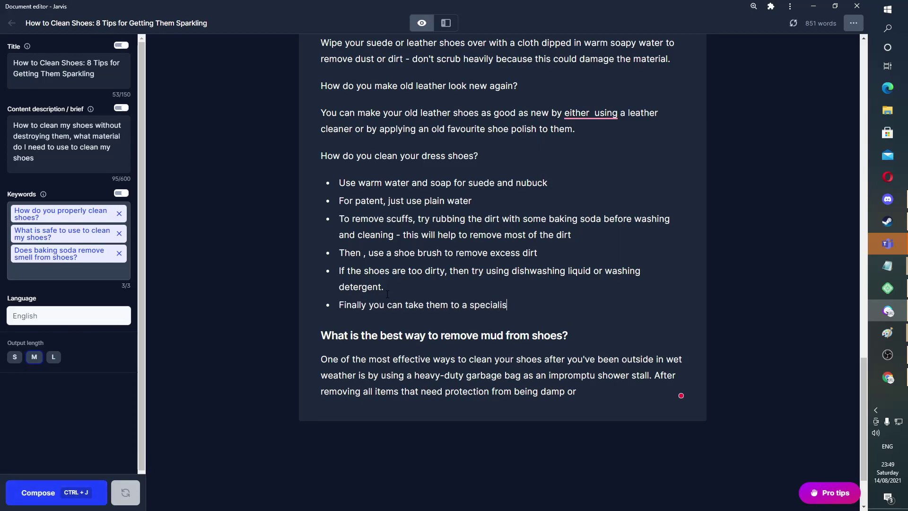
type("t who will")
key("ctrl+j")
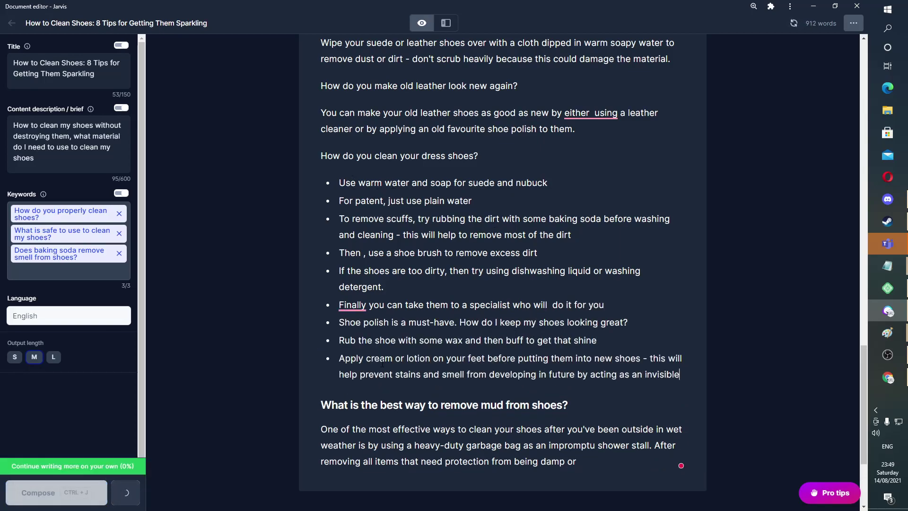
Step: Extend the mud paragraph with 'being destroyed be the cleaning process you can' and let Jarvis continue
scroll(571, 294, "up", 15)
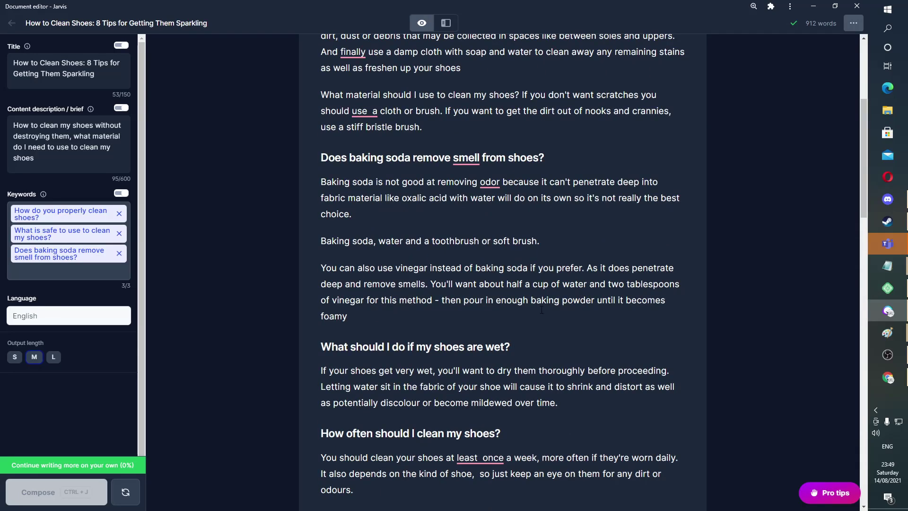
scroll(542, 309, "down", 20)
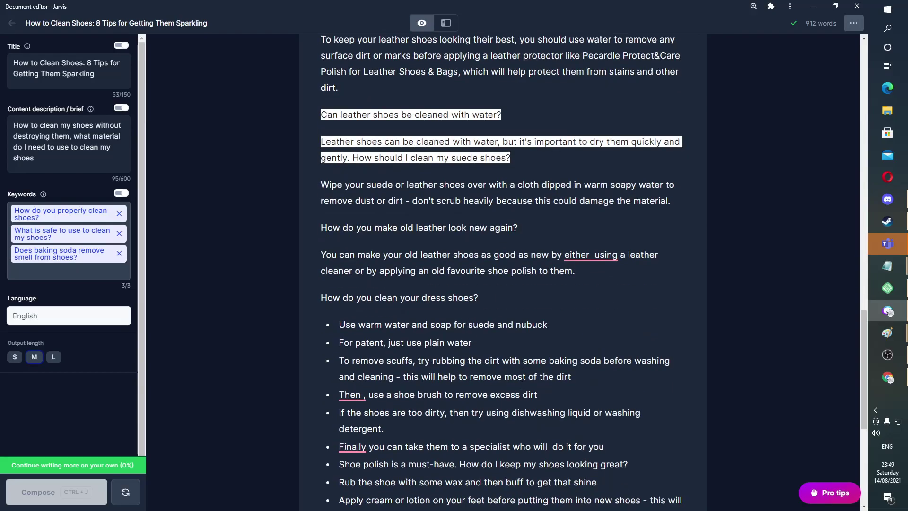
scroll(522, 385, "down", 5)
left_click_drag(599, 371, 339, 176)
left_click(591, 351)
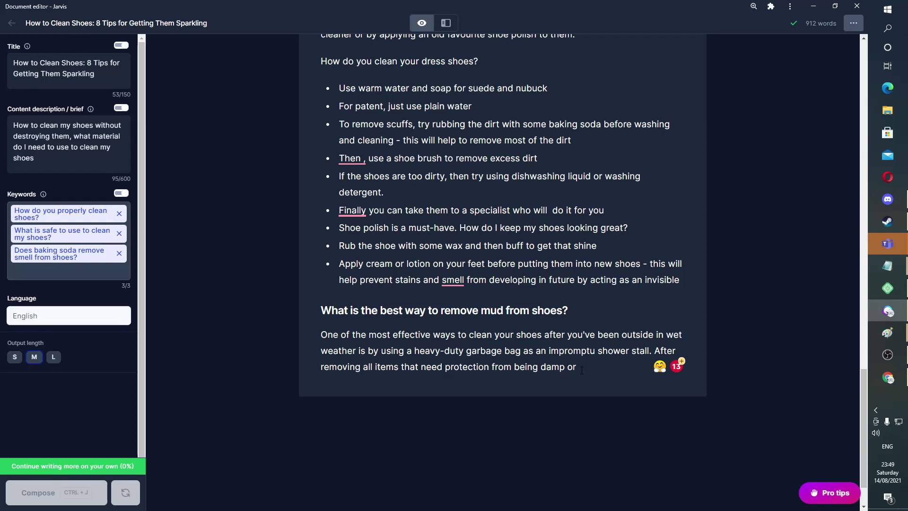
left_click(582, 371)
type("being des")
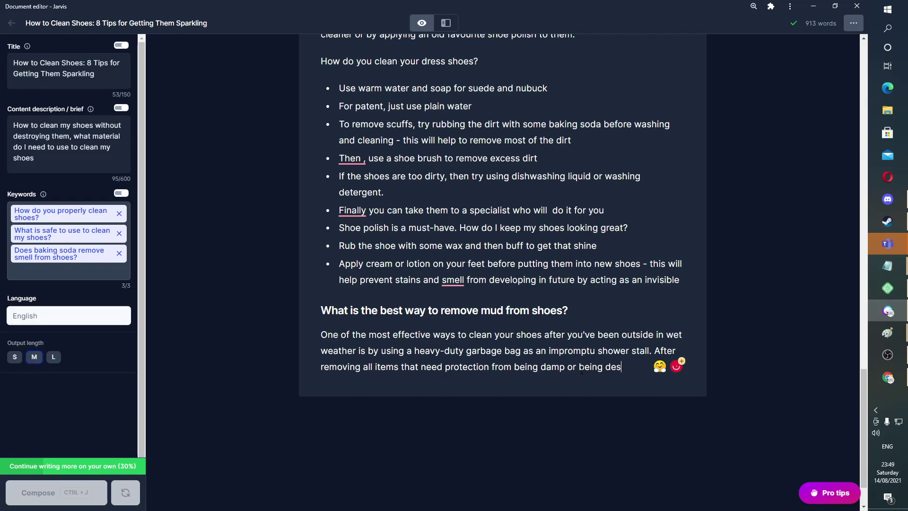
type("troyed be the clea")
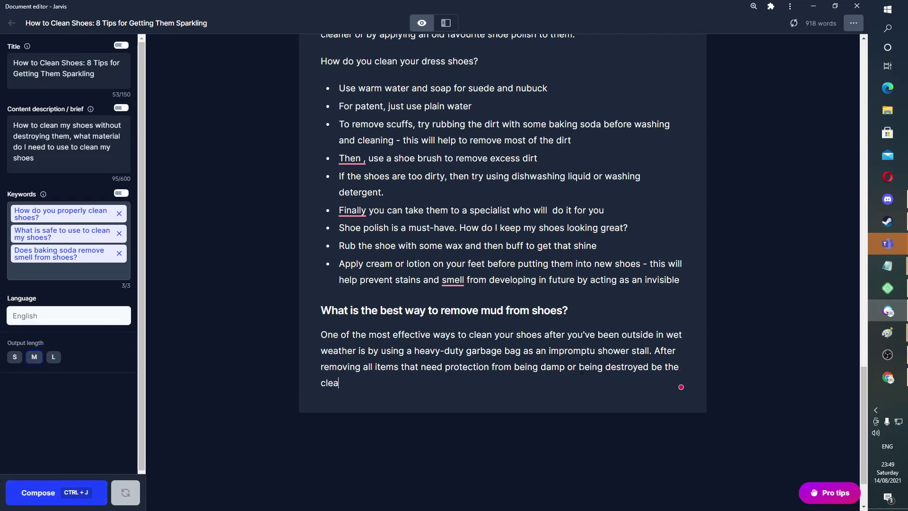
type("ning process you can then")
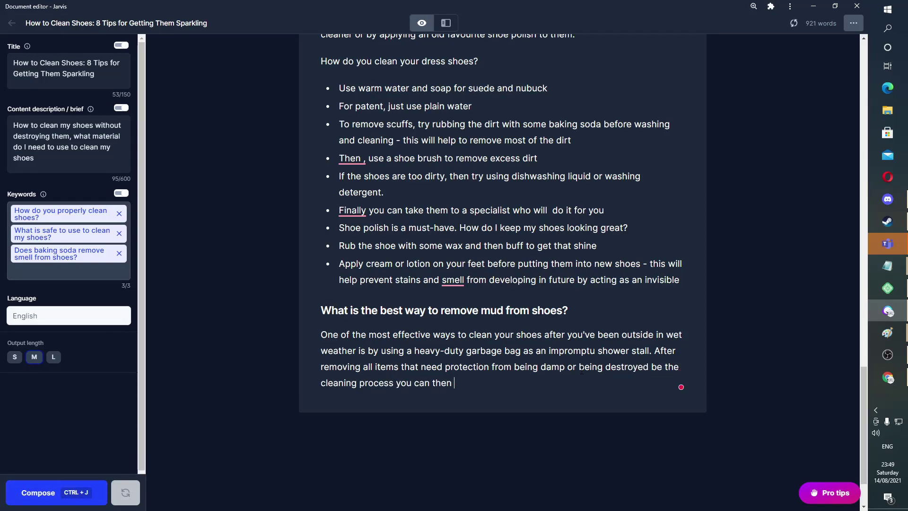
key("ctrl+j")
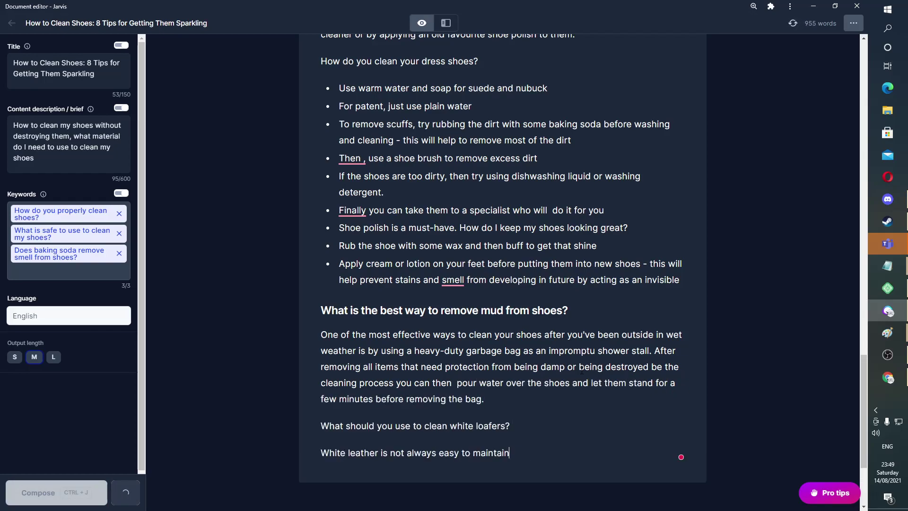
Step: Delete the generated white loafers heading and paragraph
scroll(353, 334, "down", 3)
left_click_drag(410, 344, 308, 284)
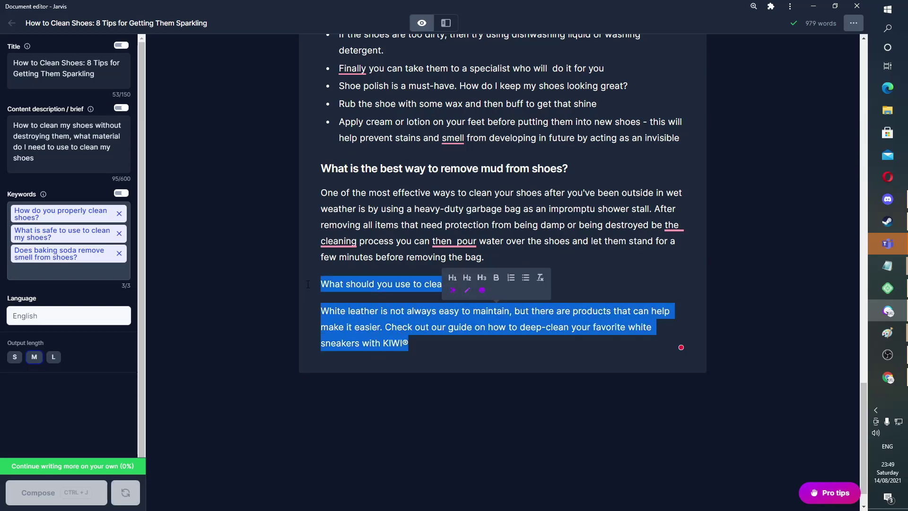
key("BackSpace")
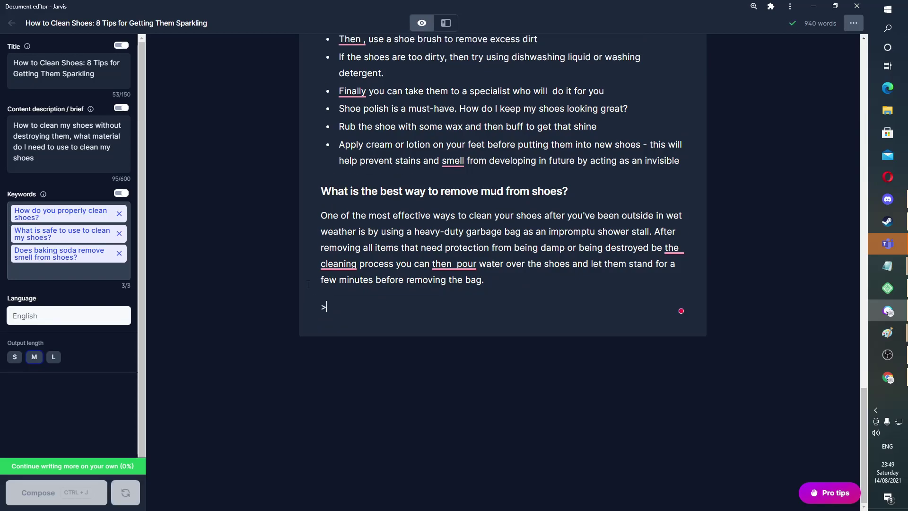
Step: Run the '> write a summary paragraph' command, then undo and delete its generated paragraph
type("> write a summary paragraph")
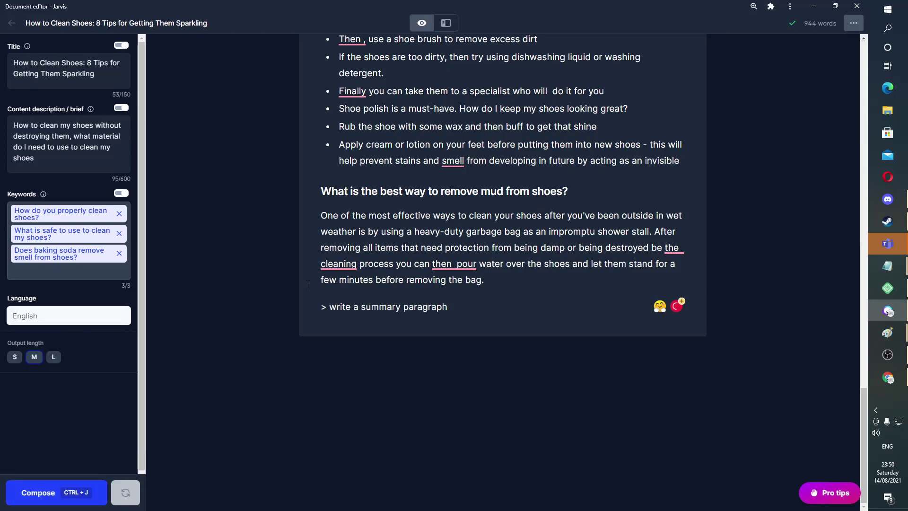
key("ctrl+j")
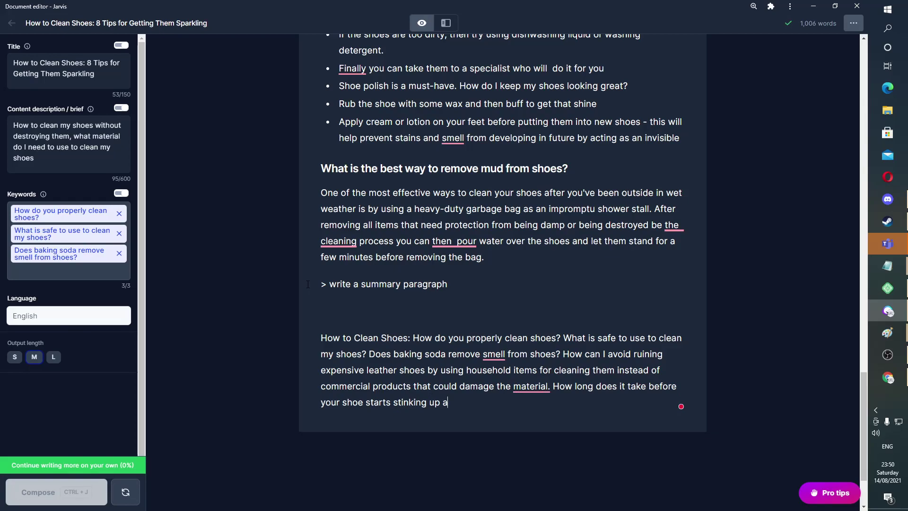
key("ctrl+z")
left_click_drag(418, 433, 278, 295)
key("BackSpace")
Step: Have Jarvis finish a summary starting 'So to summa', then delete the leftover instruction paragraph
key("ctrl+j")
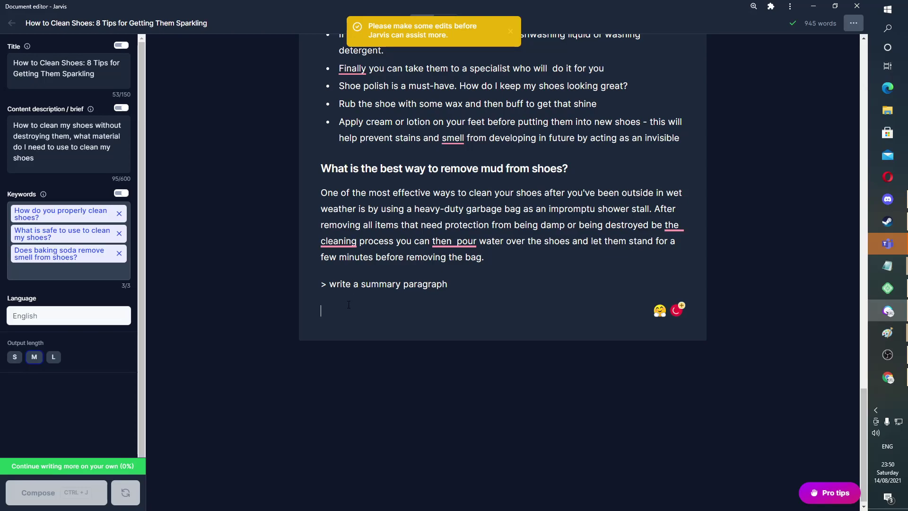
type("So to summarise")
key("ctrl+j")
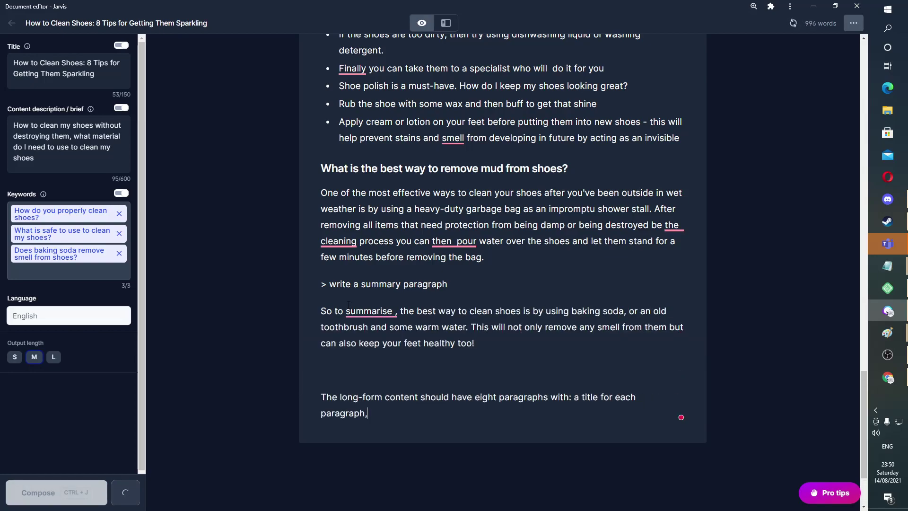
left_click_drag(679, 409, 285, 364)
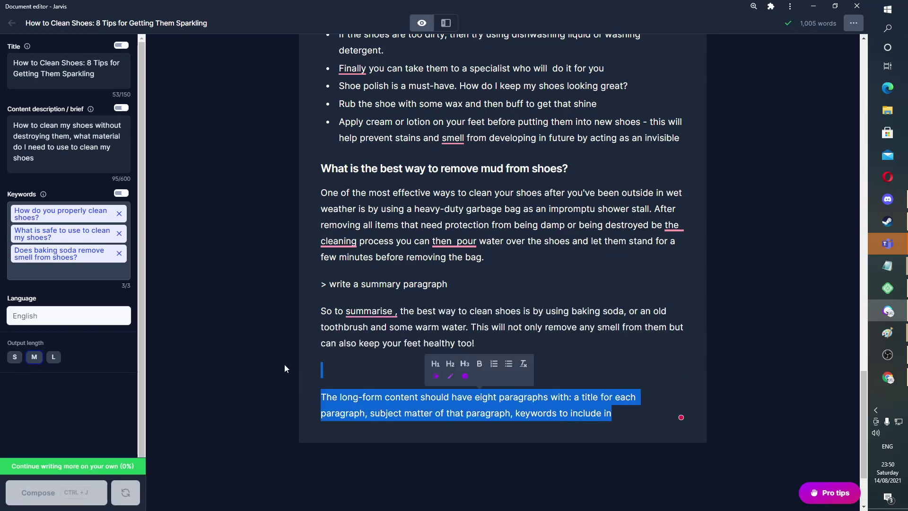
key("BackSpace")
key("BackSpace")
scroll(284, 365, "up", 20)
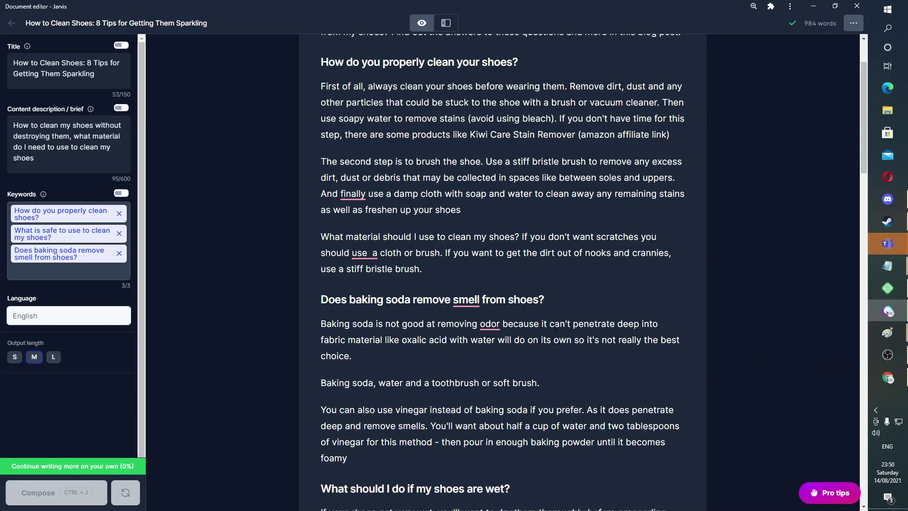
Step: Add a comma after 'finally', remove the extra space in 'use a', and add 'the' to the smell heading
left_click(359, 197)
left_click(417, 218)
left_click(364, 253)
left_click(369, 279)
left_click(467, 306)
left_click(468, 316)
Step: Change 'odor' to 'odour' and remove the extra spaces in 'least once' and 'should use'
scroll(473, 302, "down", 1)
left_click(490, 279)
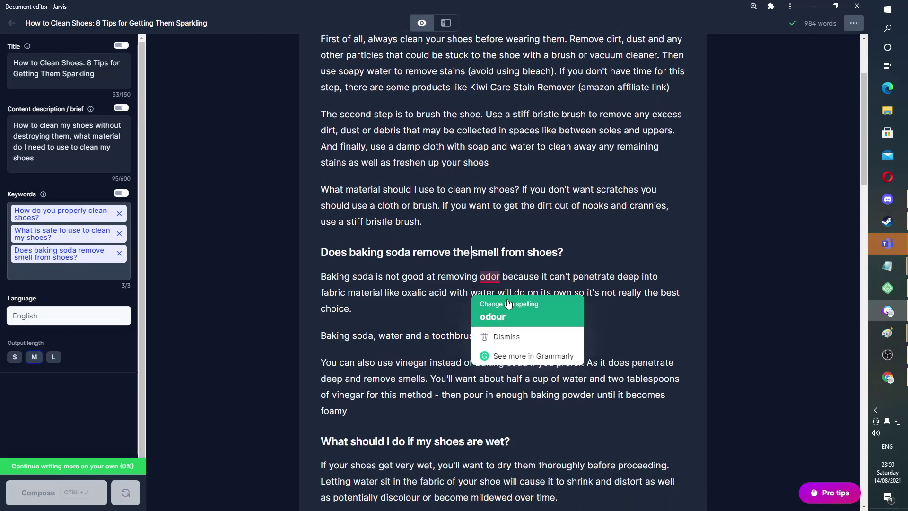
left_click(508, 305)
scroll(503, 305, "down", 3)
scroll(491, 353, "down", 1)
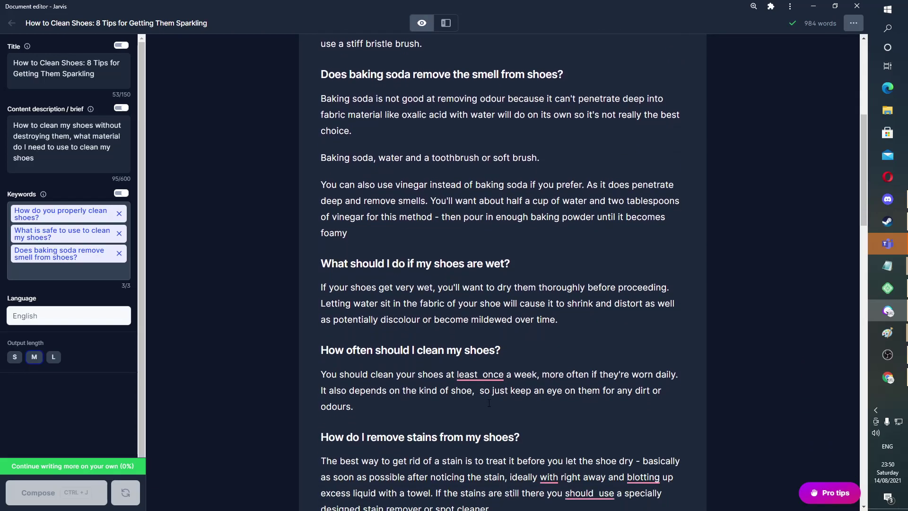
left_click(480, 363)
left_click(521, 392)
scroll(521, 394, "down", 1)
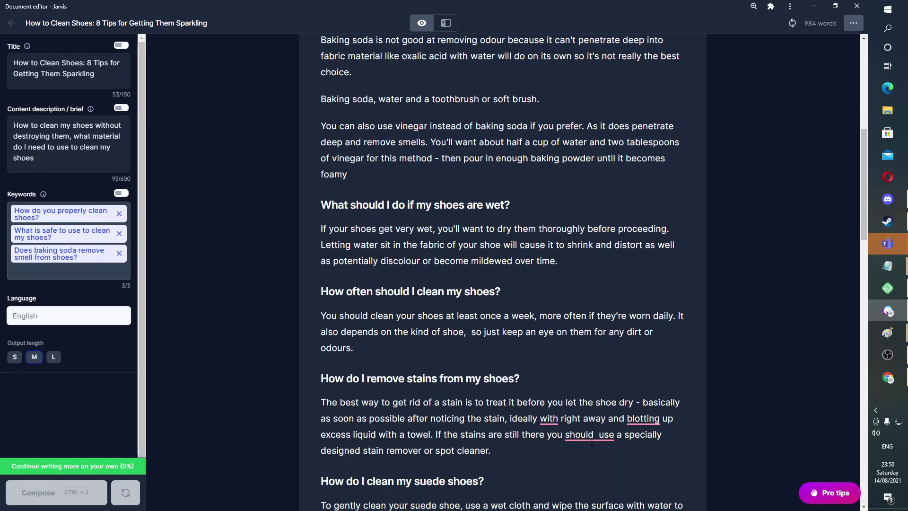
left_click(590, 435)
left_click(634, 378)
Step: Change 'blotting' to 'blot' and remove the unneeded word 'with'
left_click(638, 418)
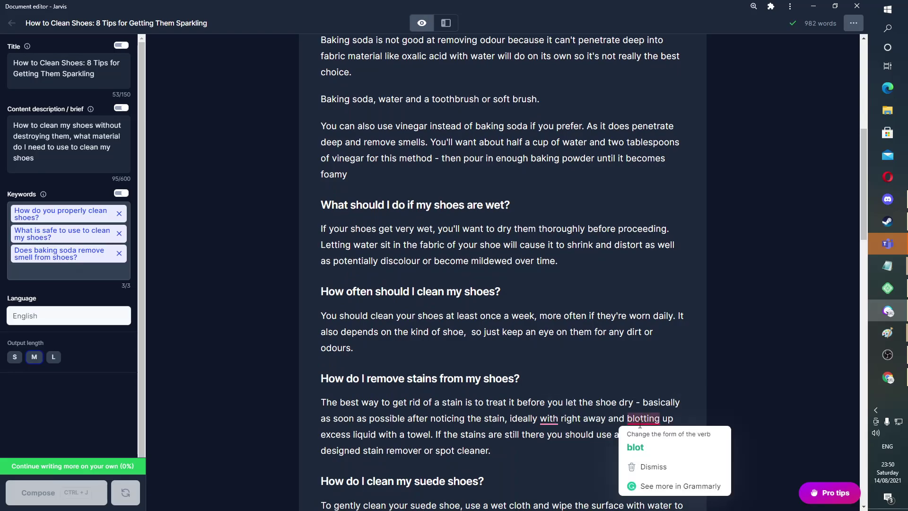
left_click(639, 443)
left_click(549, 418)
left_click(561, 443)
Step: Change 'smell' to 'smells', add a comma after 'Finally', and remove the space before the comma after 'Then'
scroll(561, 444, "down", 18)
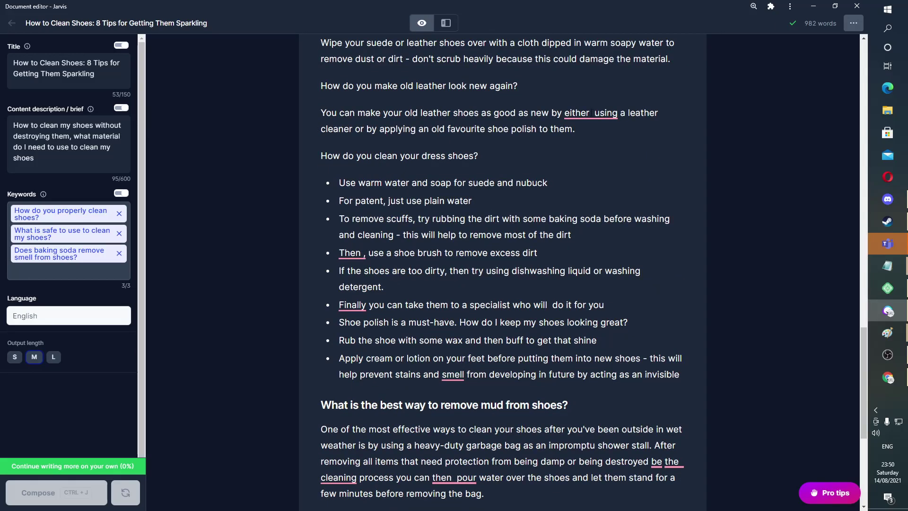
scroll(592, 116, "down", 4)
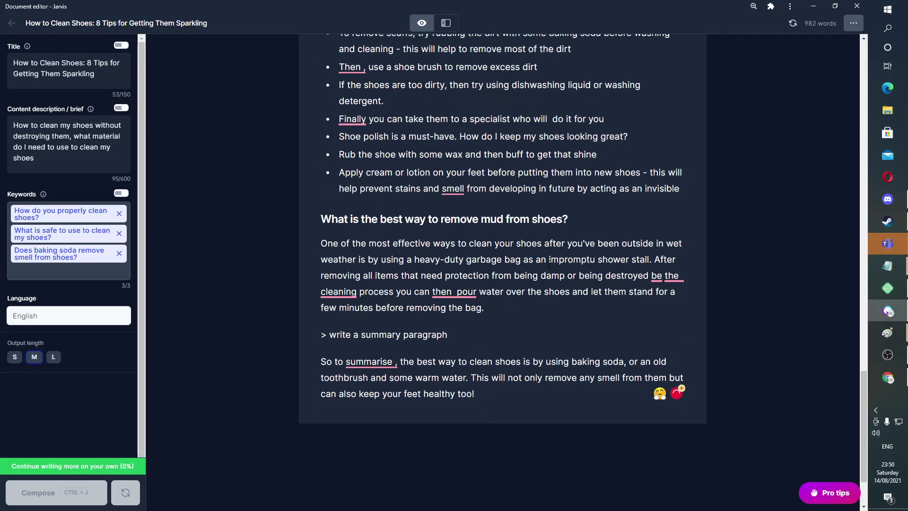
left_click(453, 185)
left_click(454, 208)
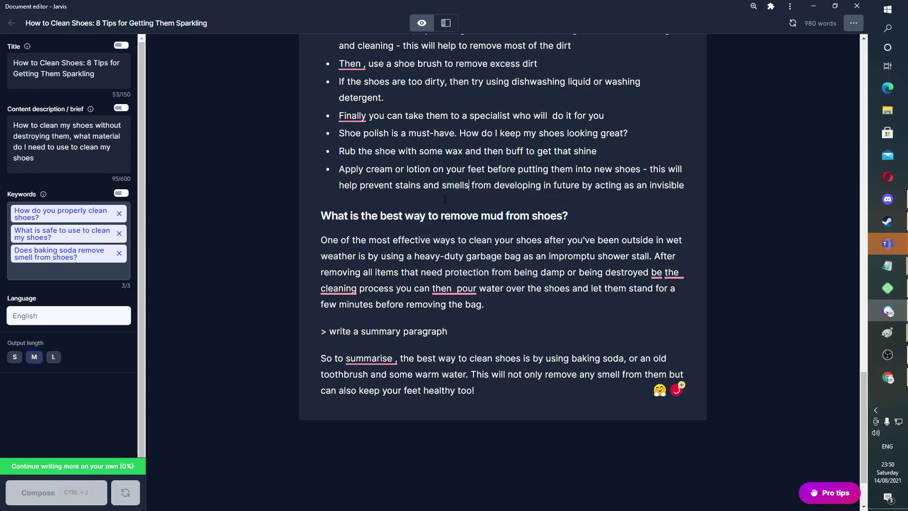
left_click(359, 116)
left_click(354, 141)
left_click(350, 64)
left_click(352, 89)
Step: Fix spacing in 'the cleaning' and 'then pour', change 'be' to 'by', and remove the space before the comma after 'summarise'
left_click(344, 288)
left_click(336, 316)
left_click(453, 288)
left_click(458, 315)
left_click(656, 272)
left_click(655, 300)
left_click(369, 359)
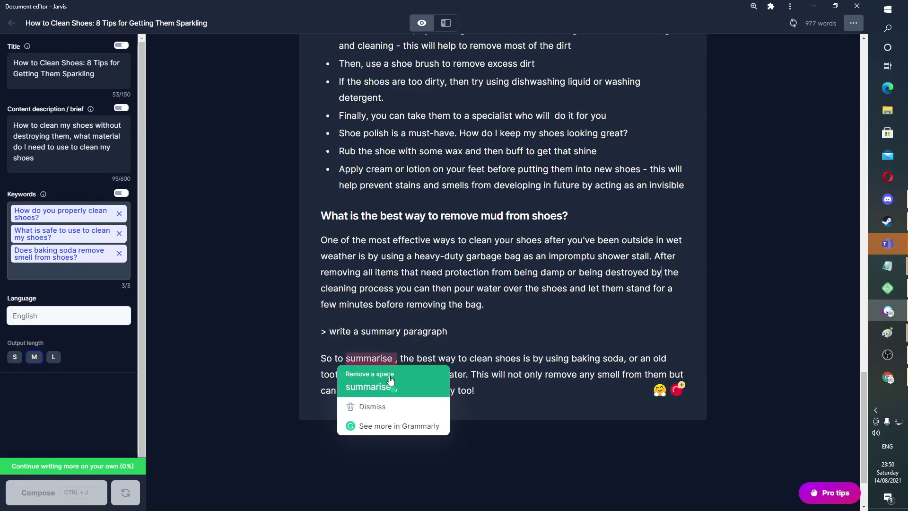
left_click(391, 384)
Step: Select the whole article to review it, then clear the selection and return to the editor
scroll(329, 271, "up", 20)
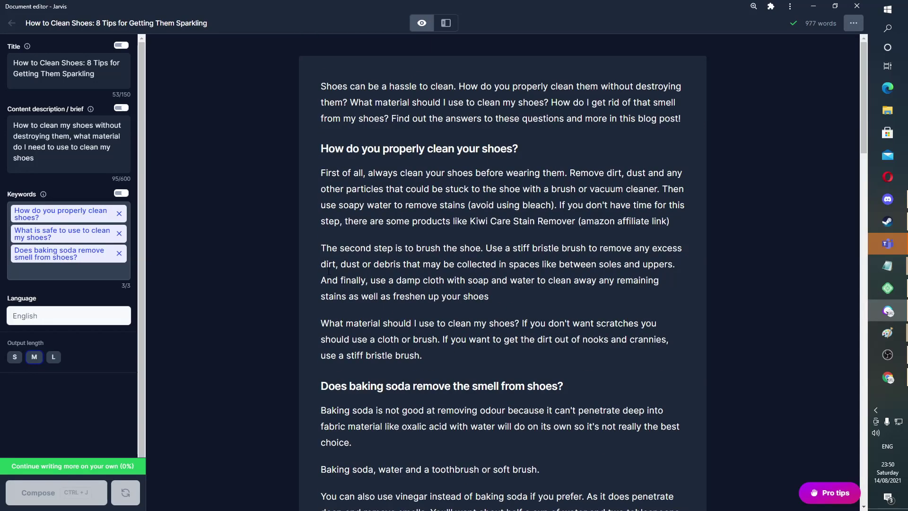
key("ctrl+a")
scroll(613, 245, "down", 15)
left_click(612, 244)
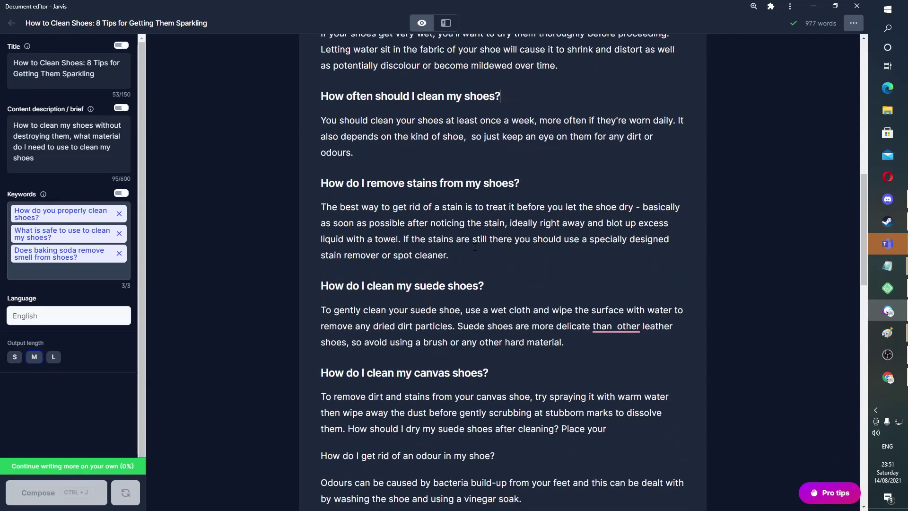
scroll(612, 245, "down", 3)
left_click(888, 355)
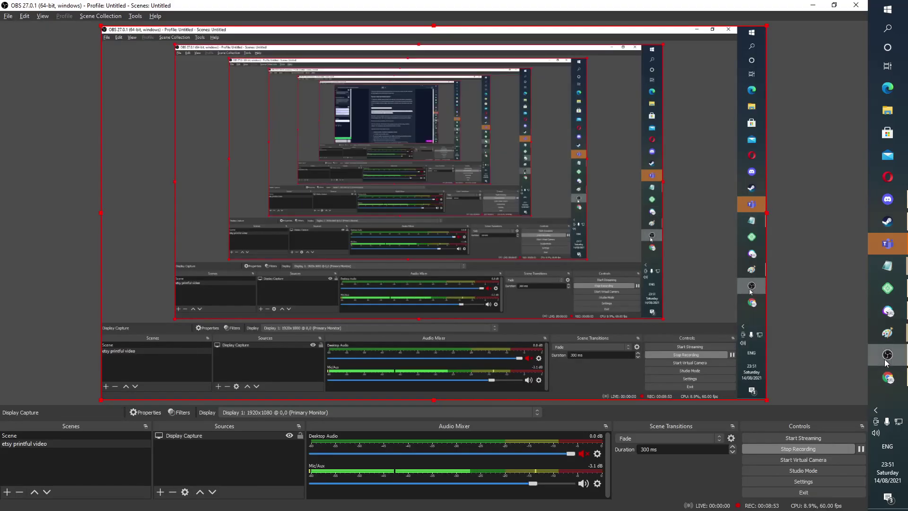
key("alt+Tab")
scroll(572, 292, "up", 5)
scroll(572, 292, "up", 15)
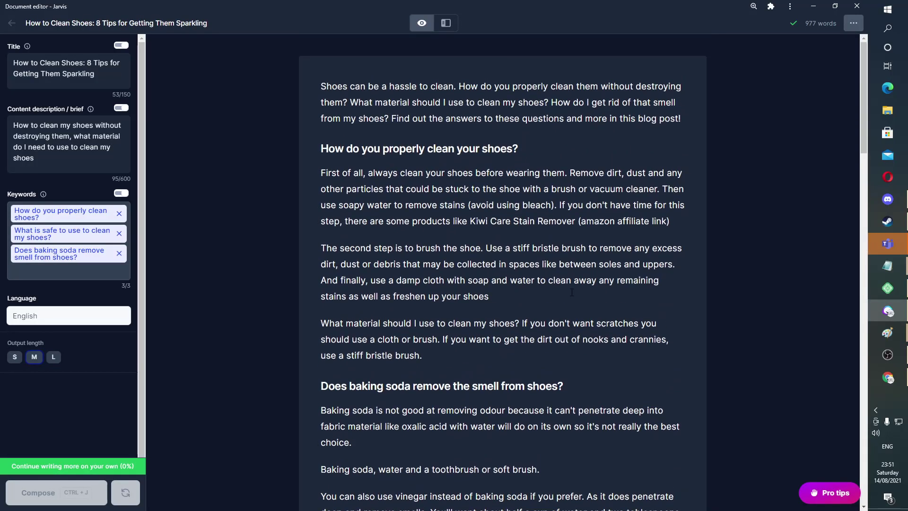
Step: Delete the '> write a summary paragraph' prompt line
scroll(572, 292, "down", 5)
scroll(572, 292, "down", 15)
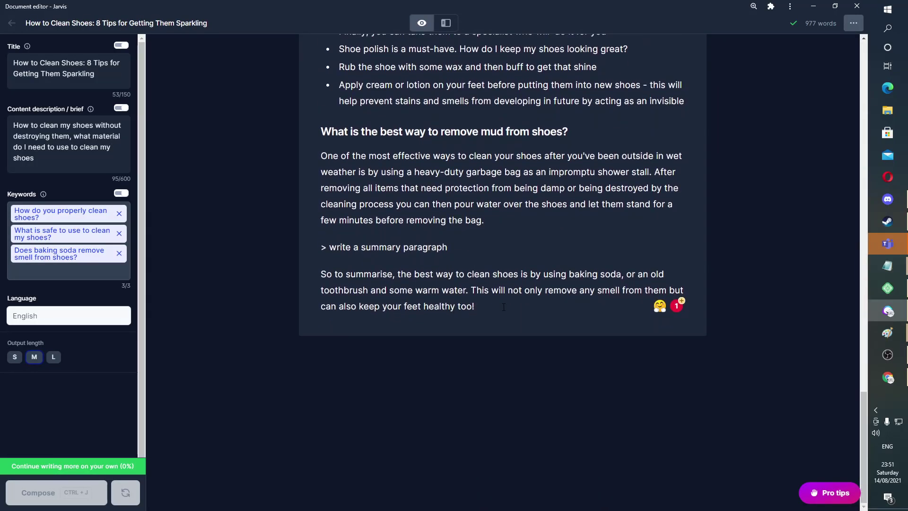
scroll(481, 321, "up", 4)
left_click_drag(448, 436, 280, 425)
key("BackSpace")
key("BackSpace")
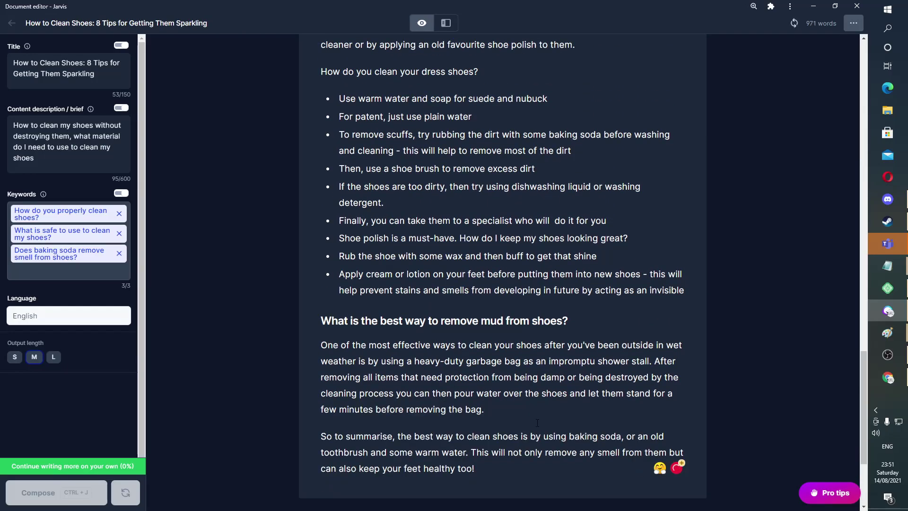
Step: Add 'Summing up - best practices for cleaning your shoes' as an H2 heading
key("Return")
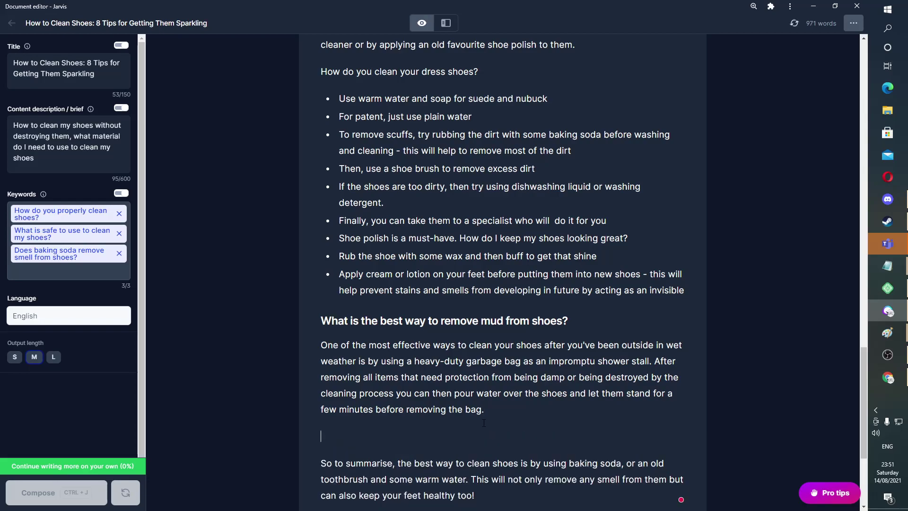
type("Summing up - ")
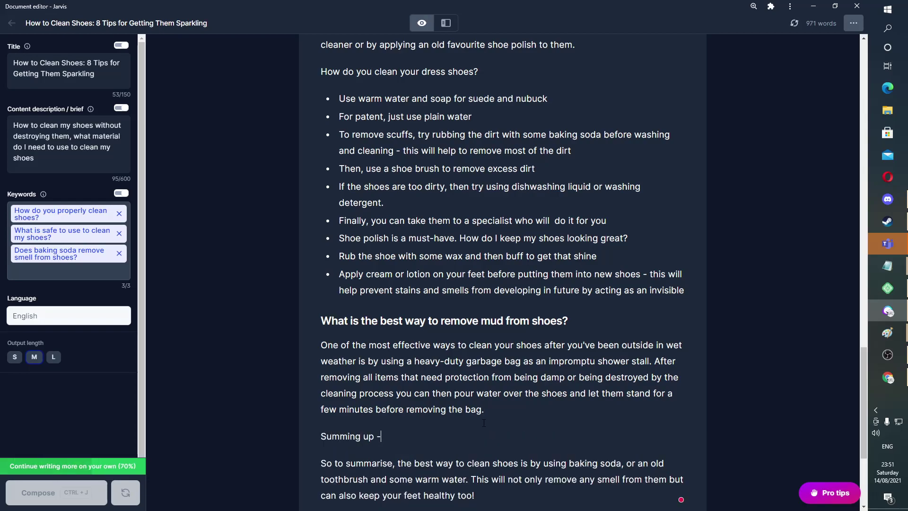
type("best practises fo")
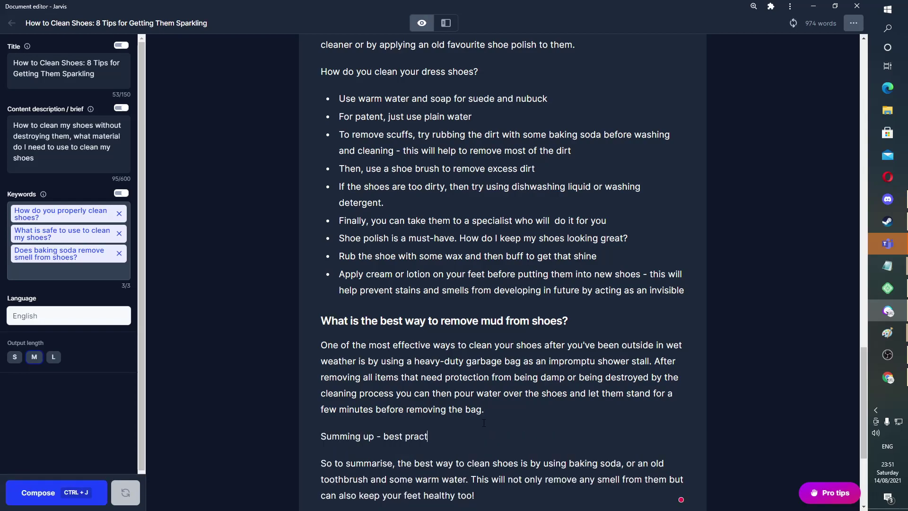
key("BackSpace")
key("BackSpace")
key("BackSpace")
type("ces for cleaning your shoes")
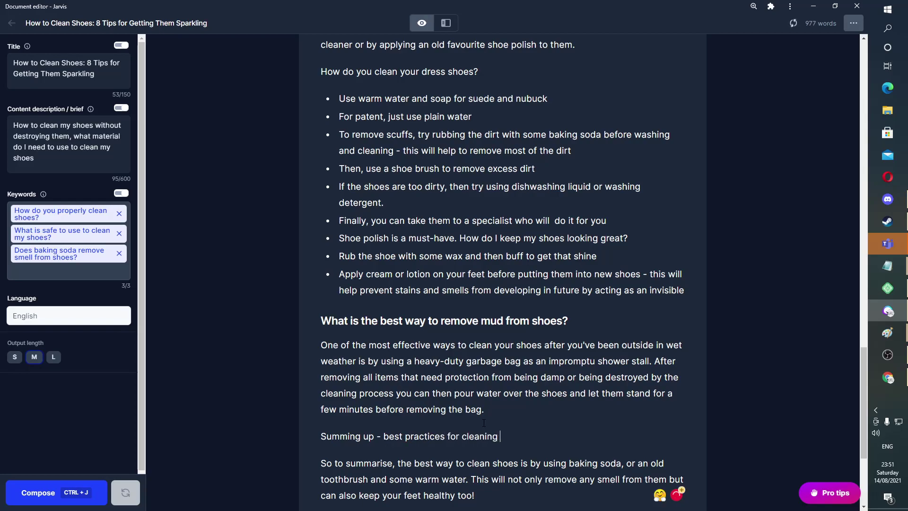
left_click_drag(317, 445, 548, 437)
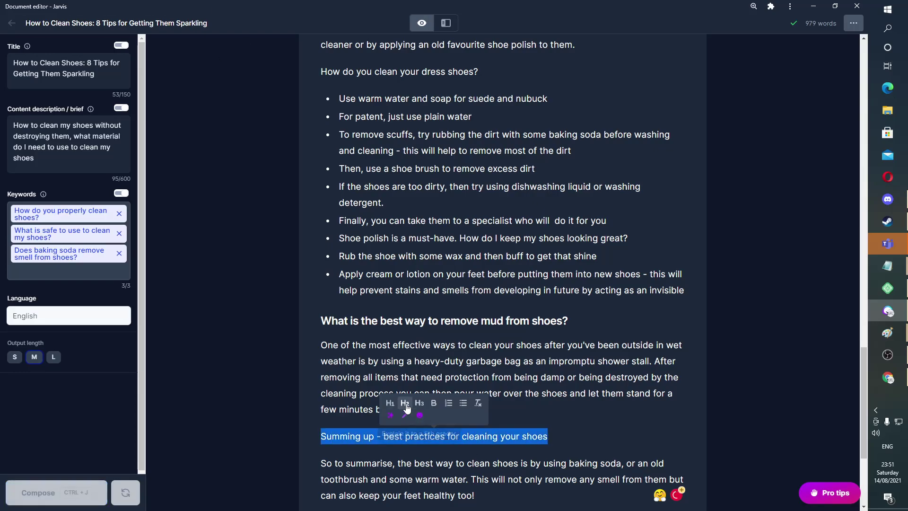
left_click(420, 417)
scroll(368, 393, "up", 15)
scroll(368, 393, "up", 10)
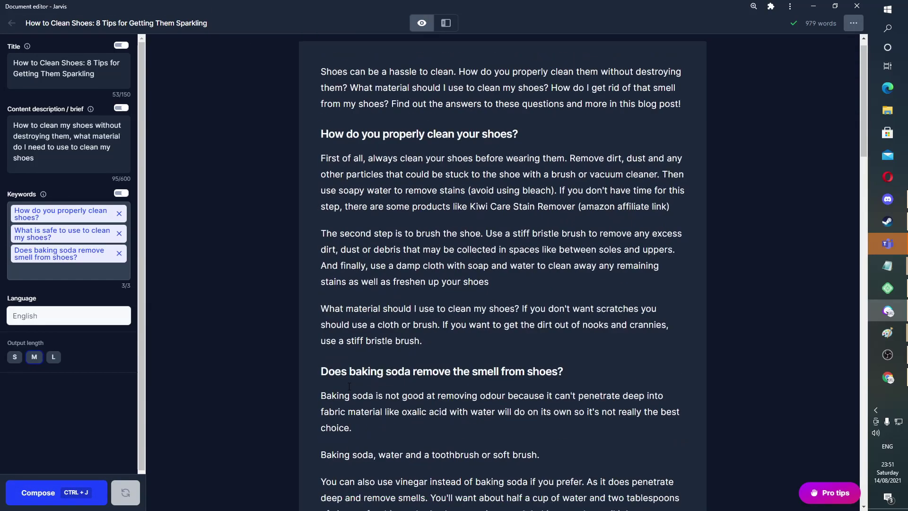
scroll(349, 387, "down", 20)
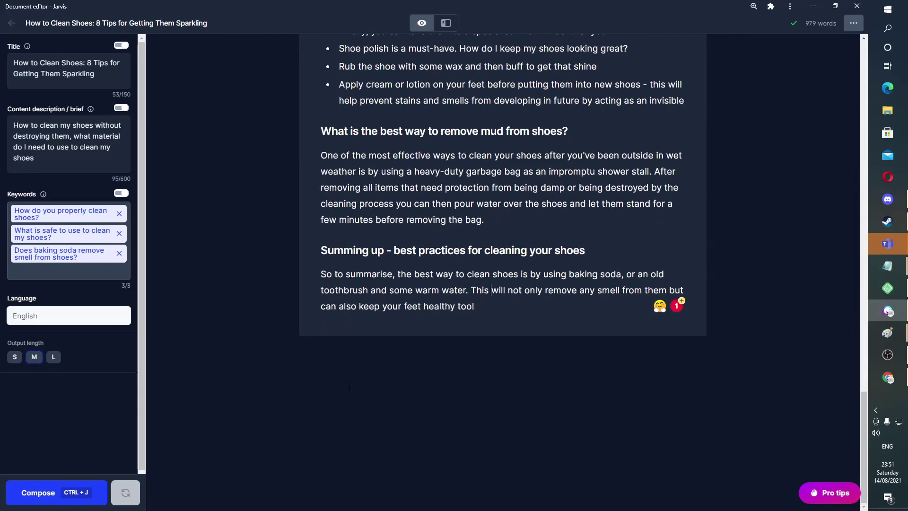
scroll(349, 387, "up", 15)
scroll(349, 385, "up", 10)
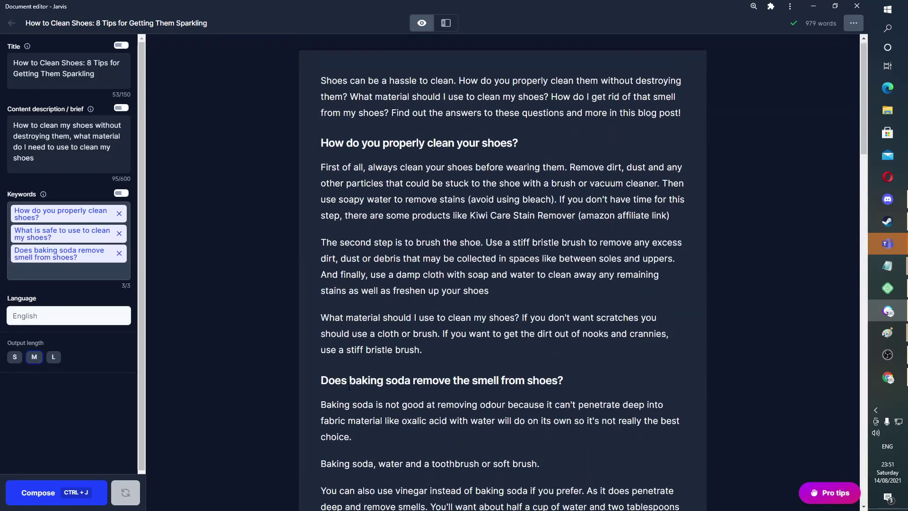
scroll(503, 284, "down", 6)
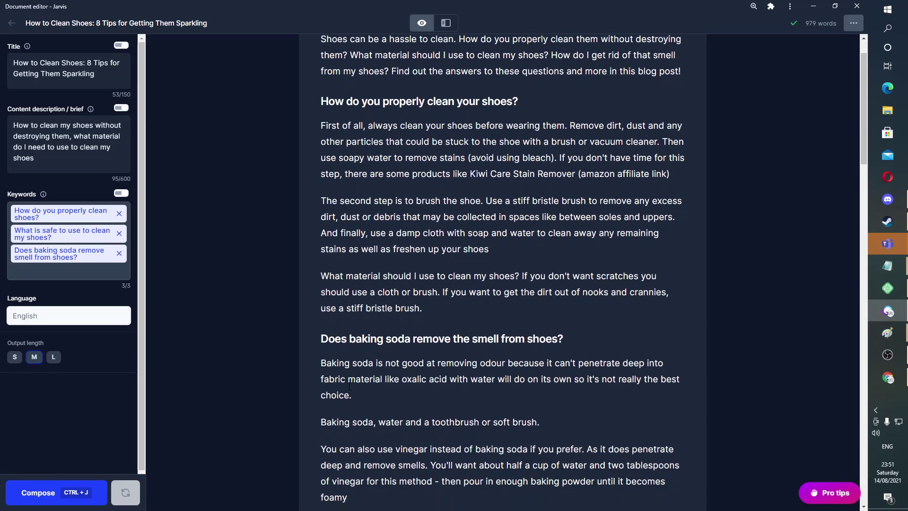
scroll(503, 284, "up", 4)
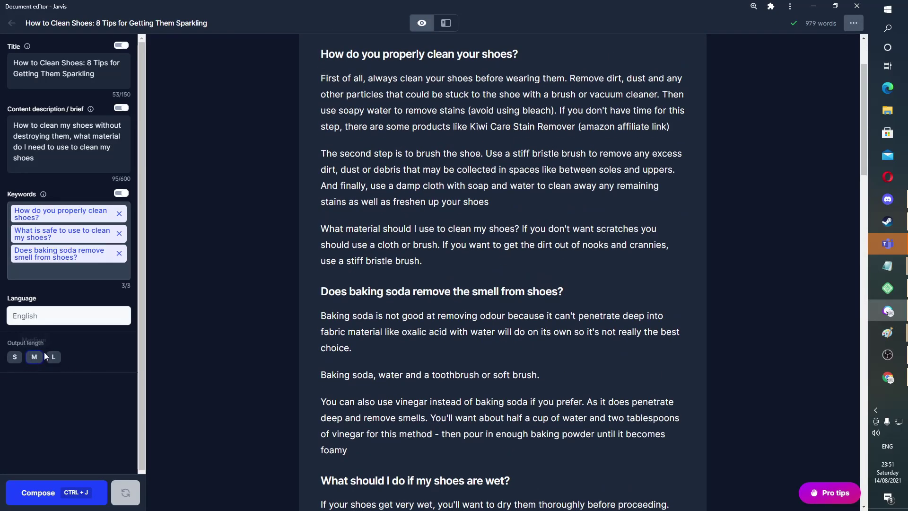
scroll(190, 336, "down", 5)
scroll(192, 336, "down", 20)
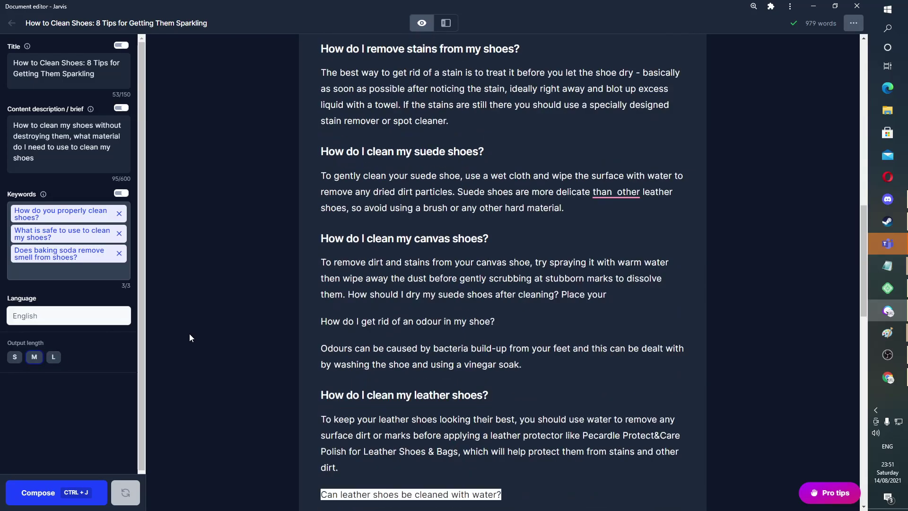
scroll(189, 337, "up", 1)
scroll(189, 333, "up", 14)
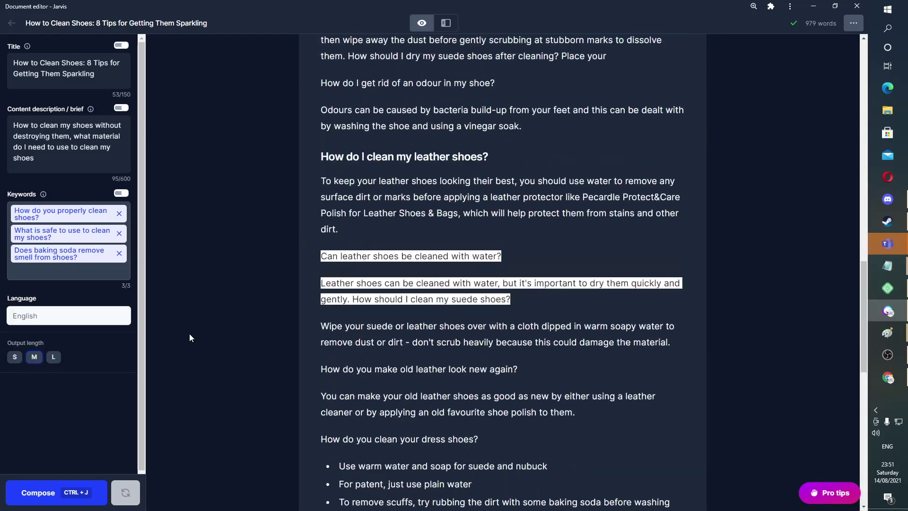
scroll(190, 337, "up", 8)
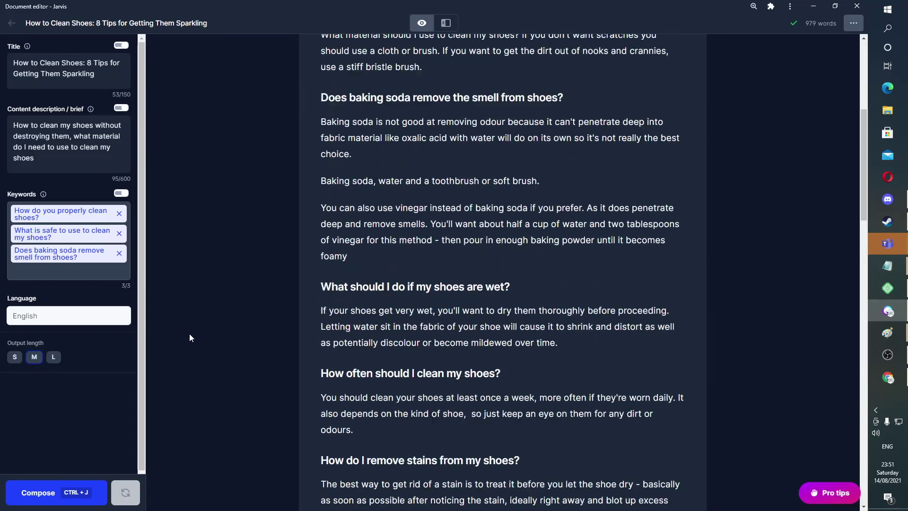
scroll(189, 337, "up", 6)
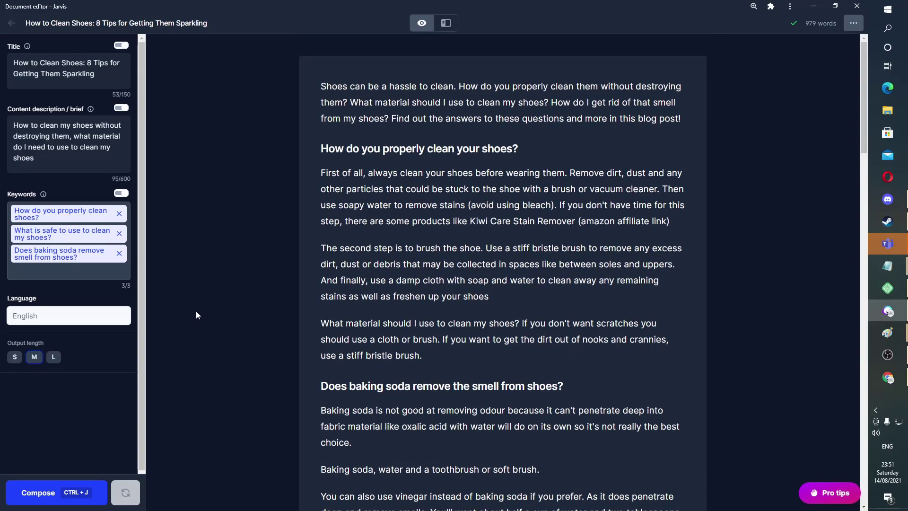